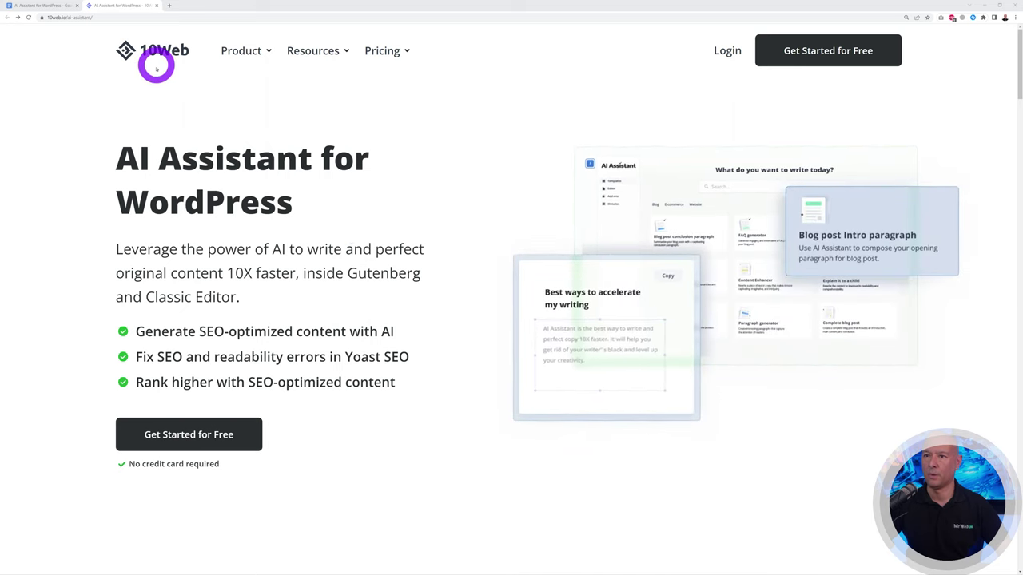
Sign in to the existing 10Web account from the free AI Assistant sign-up page.
mouse_move(247, 61)
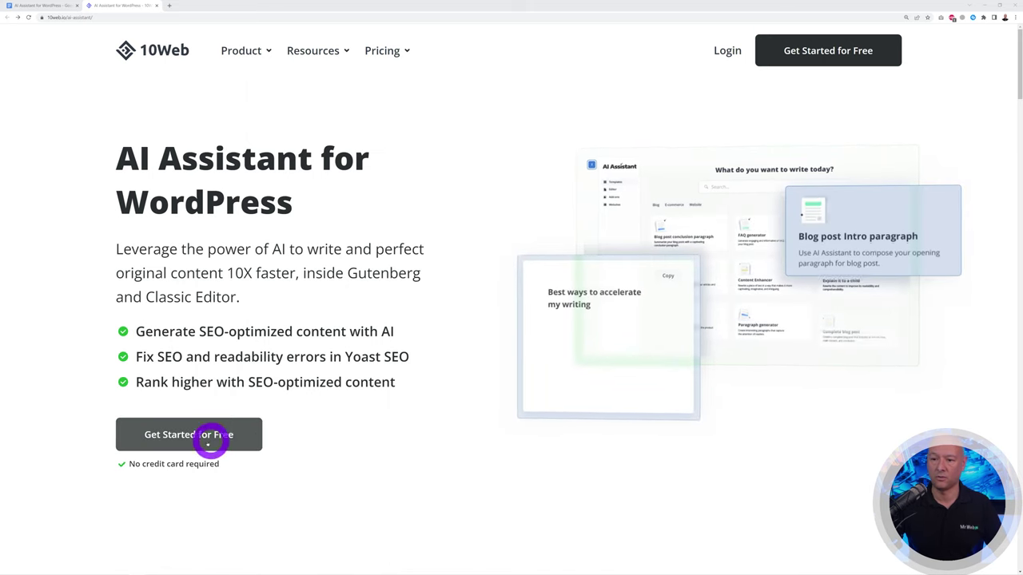
left_click(212, 438)
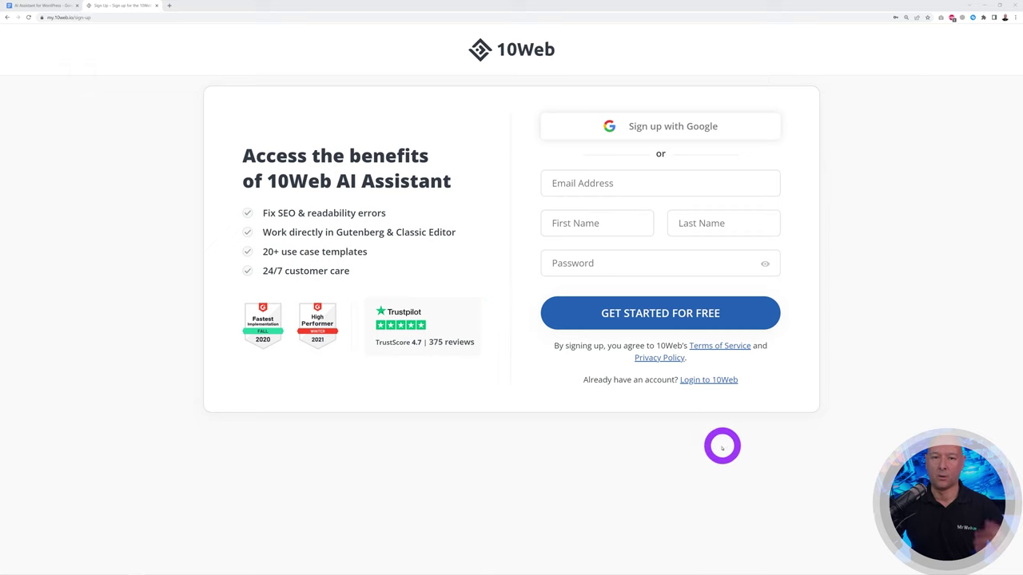
left_click(709, 380)
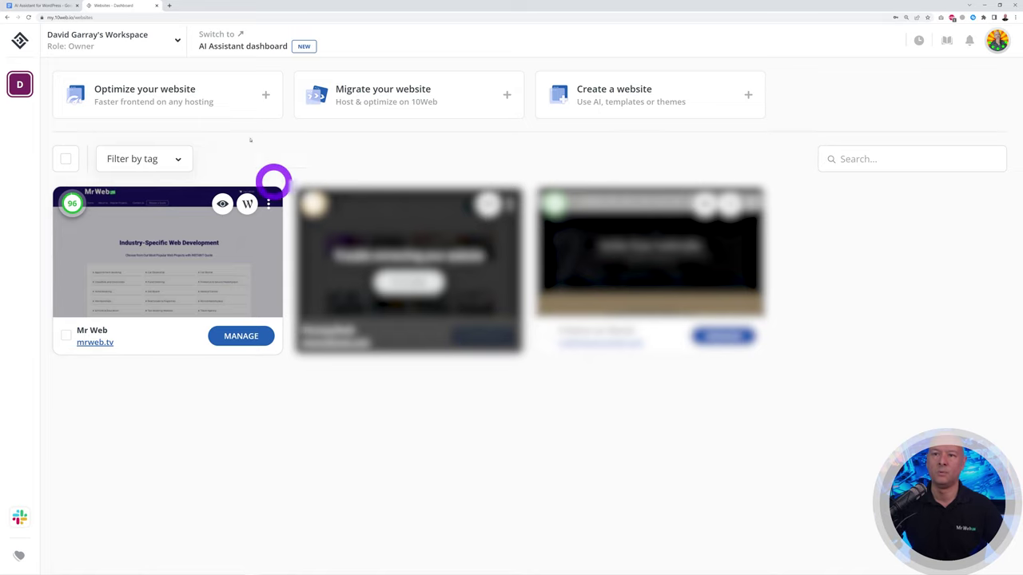
Save the AI Assistant plugin zip to Downloads, then return to the WordPress admin dashboard.
left_click(231, 46)
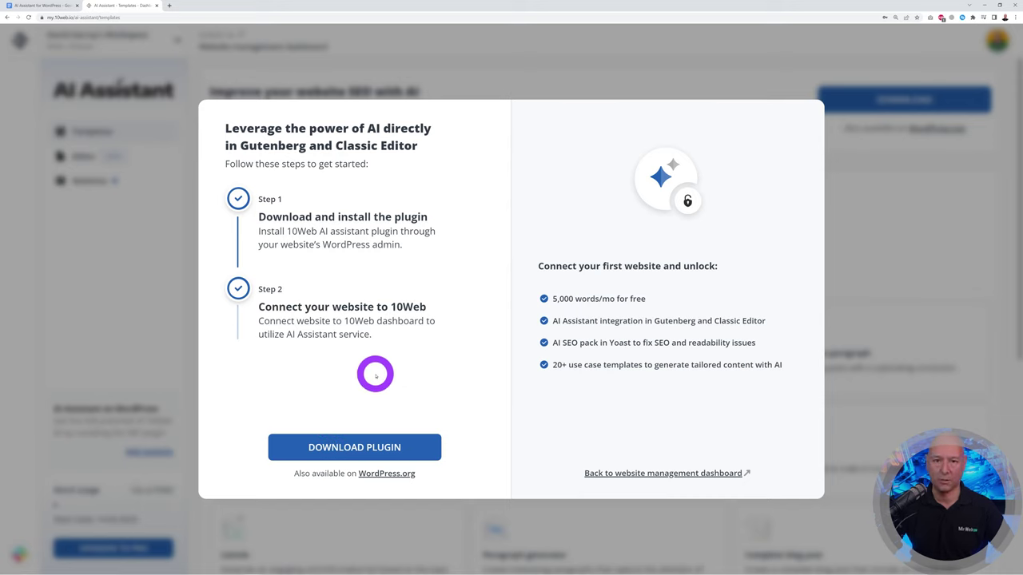
left_click(384, 448)
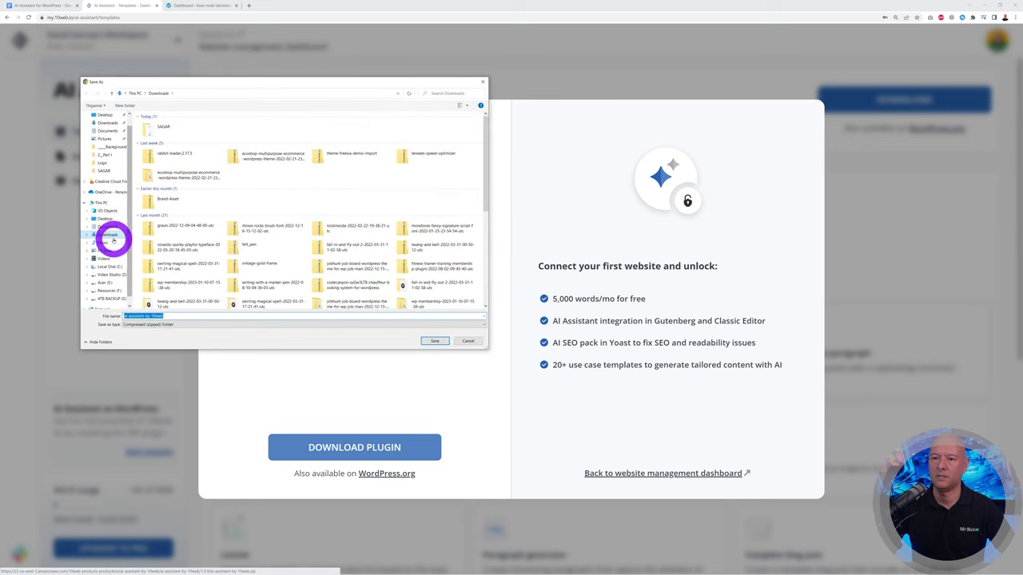
left_click(435, 341)
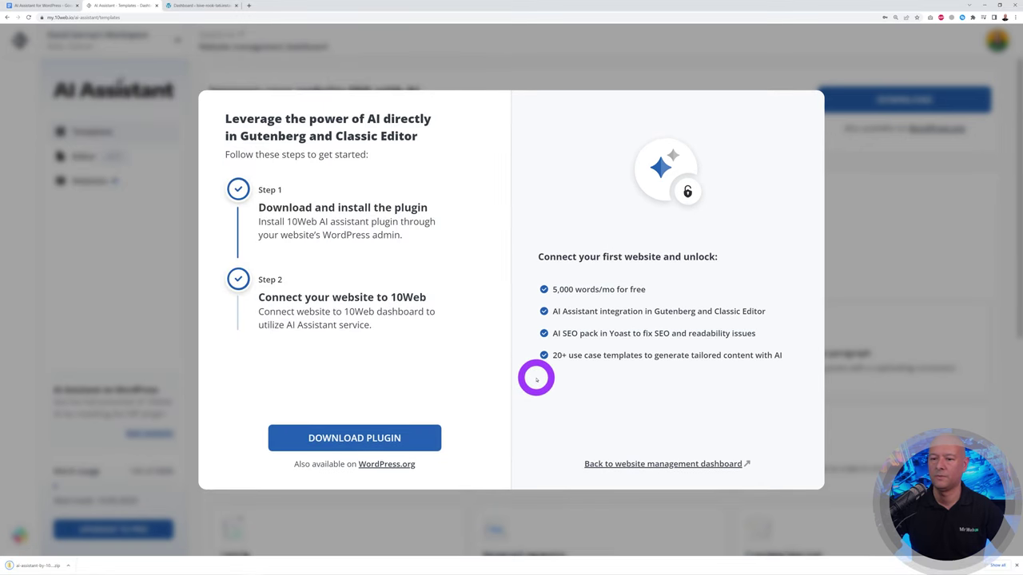
left_click(1016, 565)
left_click(285, 77)
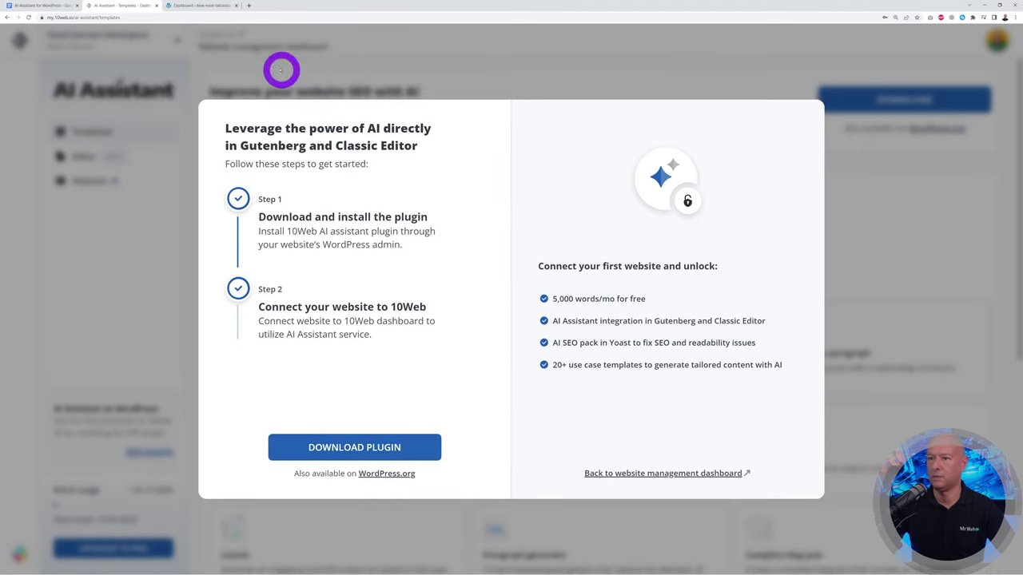
left_click(190, 6)
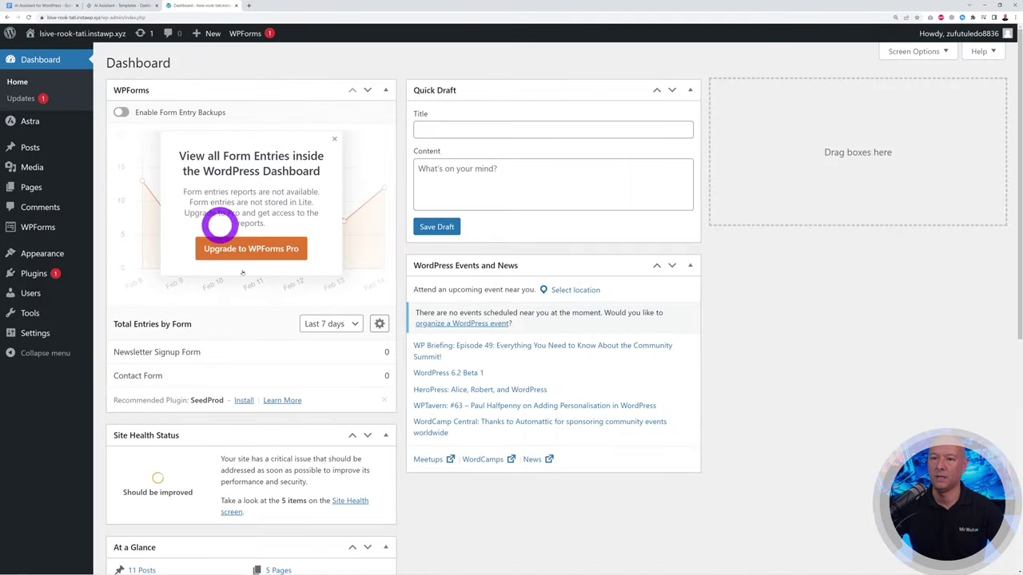
Upload and install ai-assistant-by-10web.zip as a plugin, then open its AI Assistant page.
left_click(37, 274)
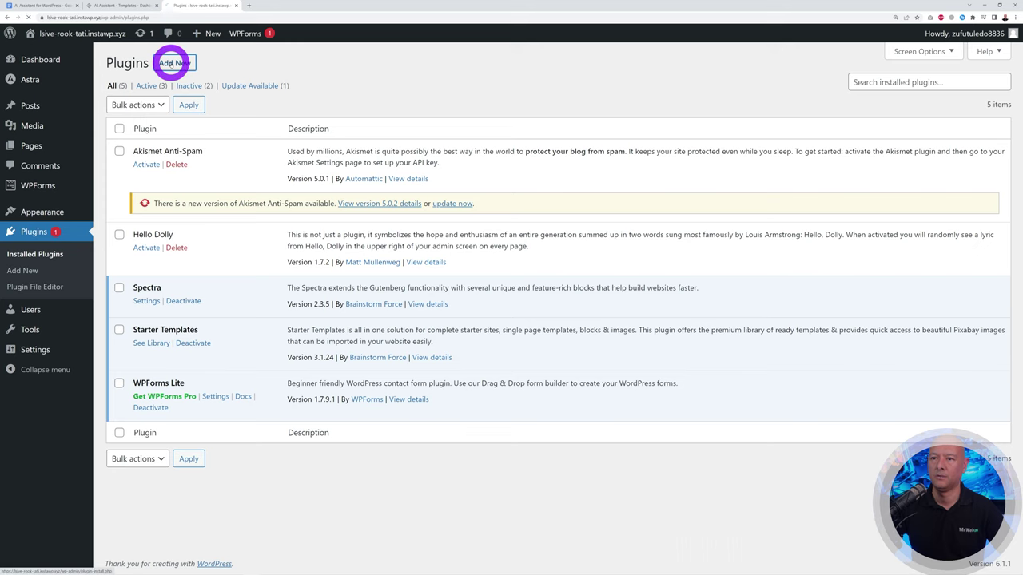
left_click(172, 64)
left_click(199, 64)
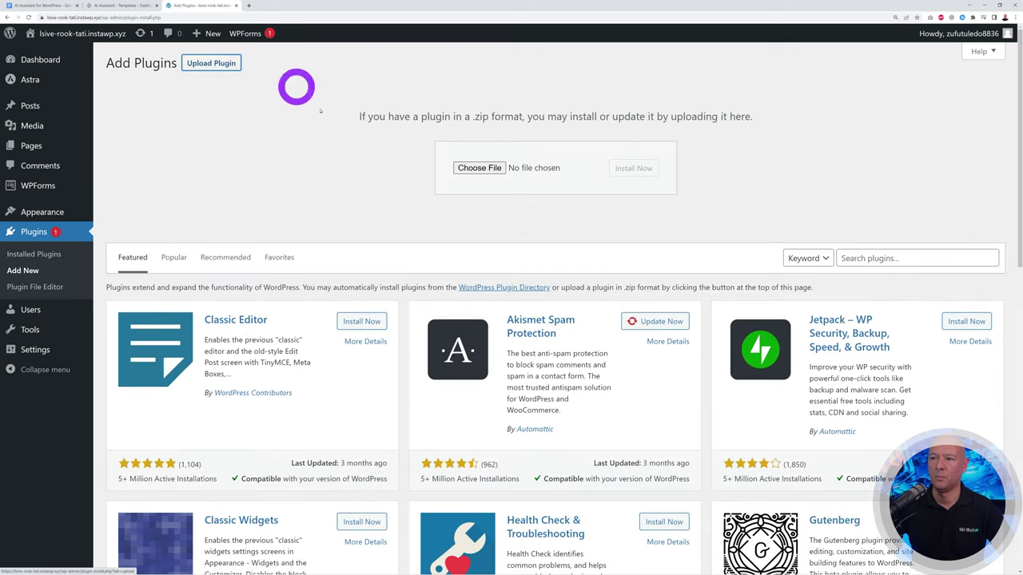
left_click(479, 168)
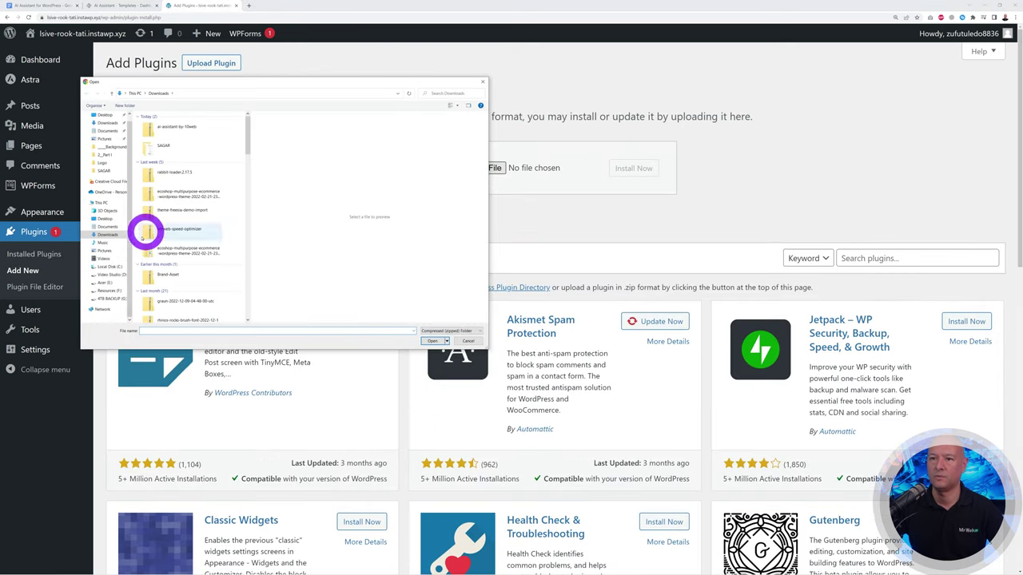
left_click(180, 126)
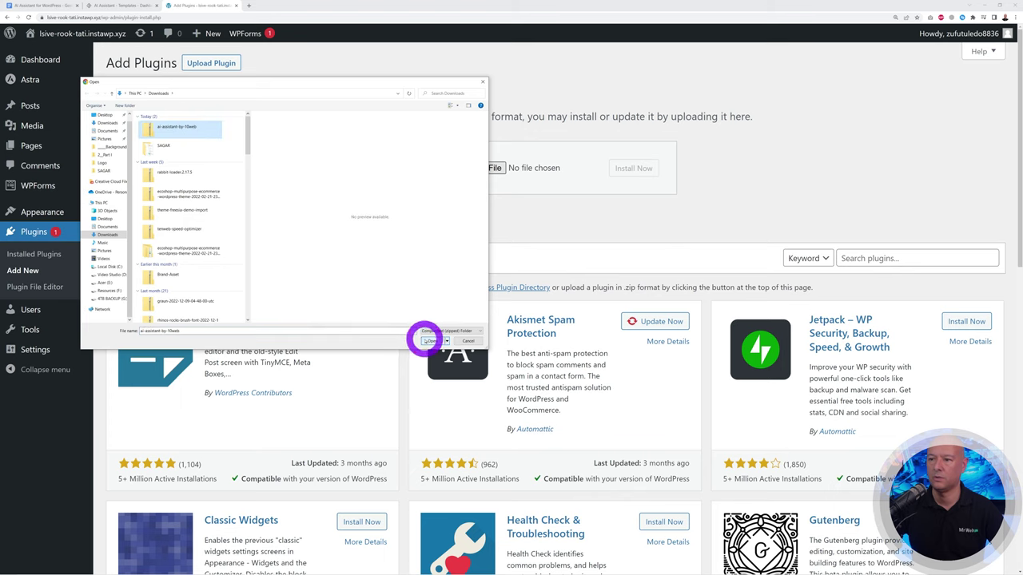
left_click(429, 341)
left_click(644, 170)
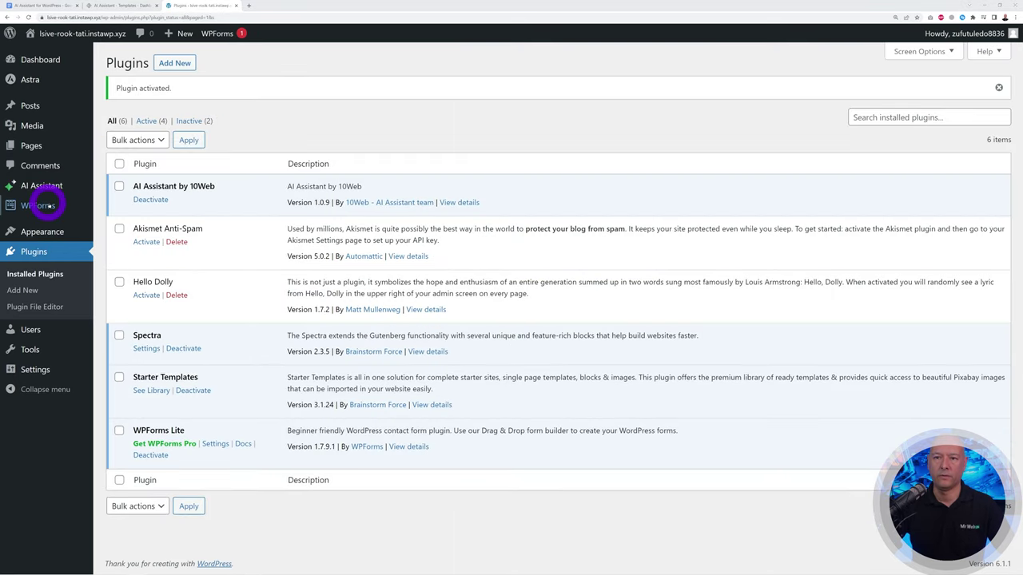
left_click(44, 187)
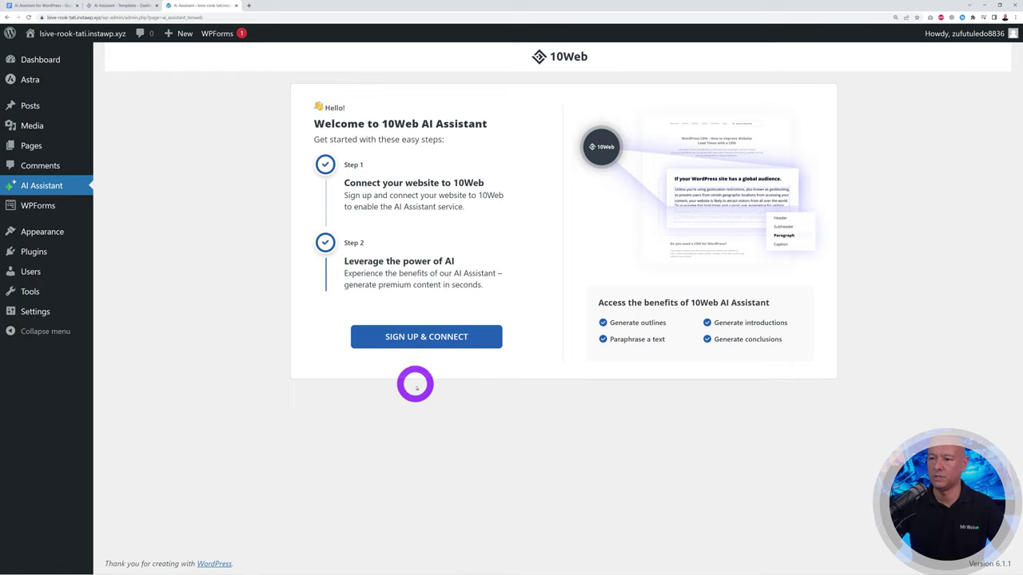
Connect the site to 10Web, download and activate the SEO Pack add-on, and check the plugins list.
left_click(422, 339)
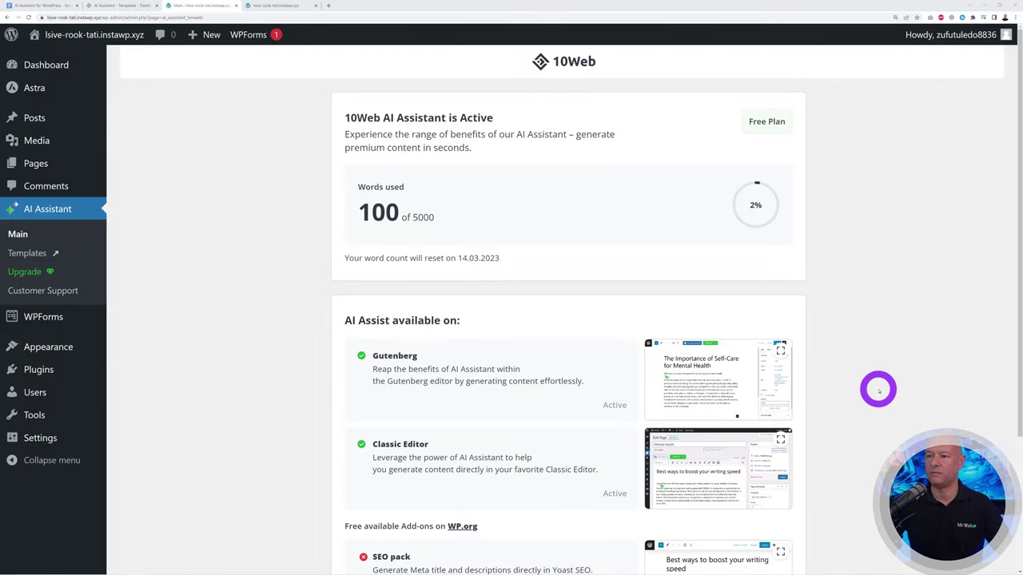
scroll(875, 388, "down", 2)
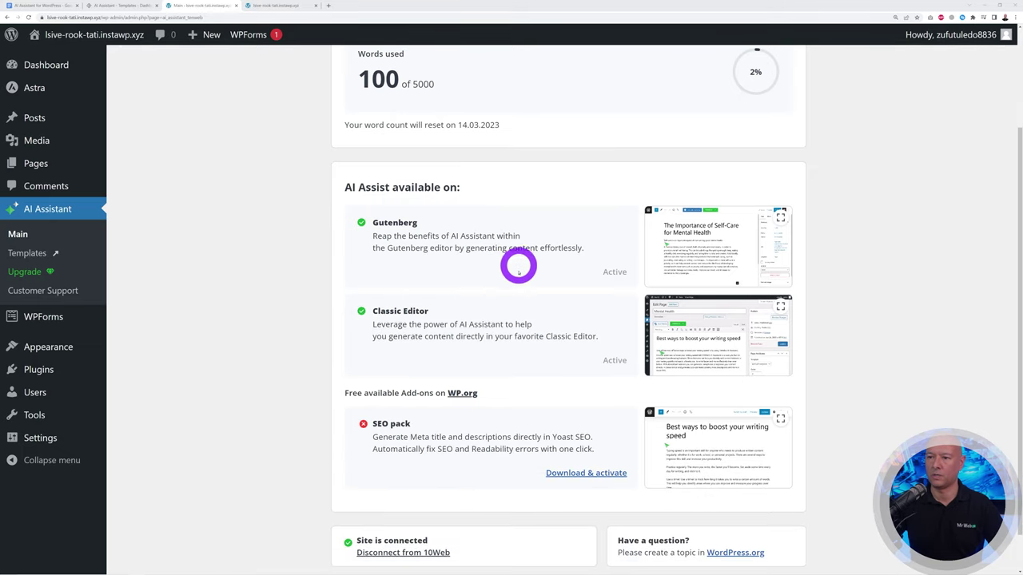
scroll(559, 391, "down", 1)
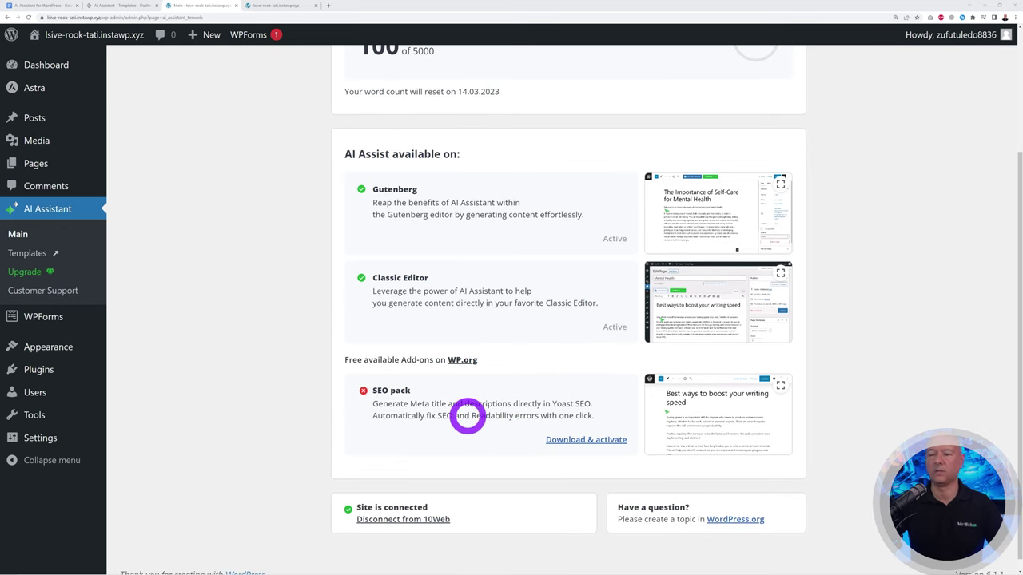
left_click_drag(551, 405, 593, 405)
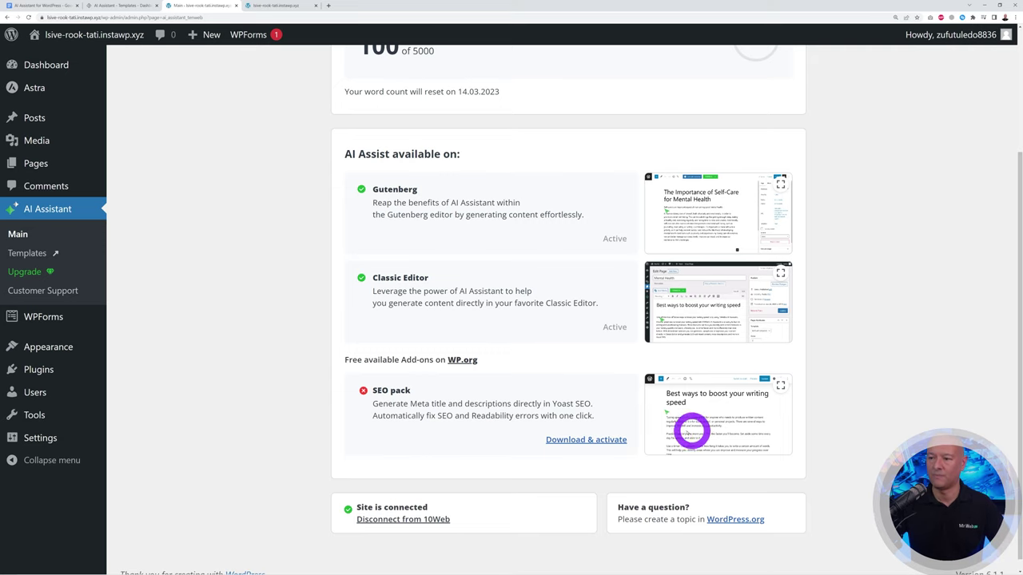
left_click(576, 441)
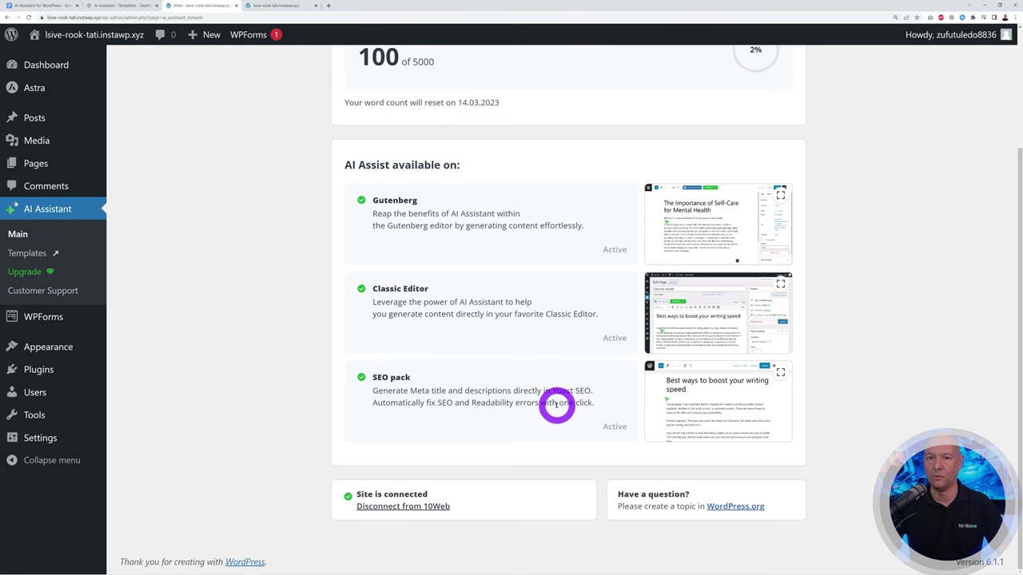
left_click(42, 370)
mouse_move(36, 373)
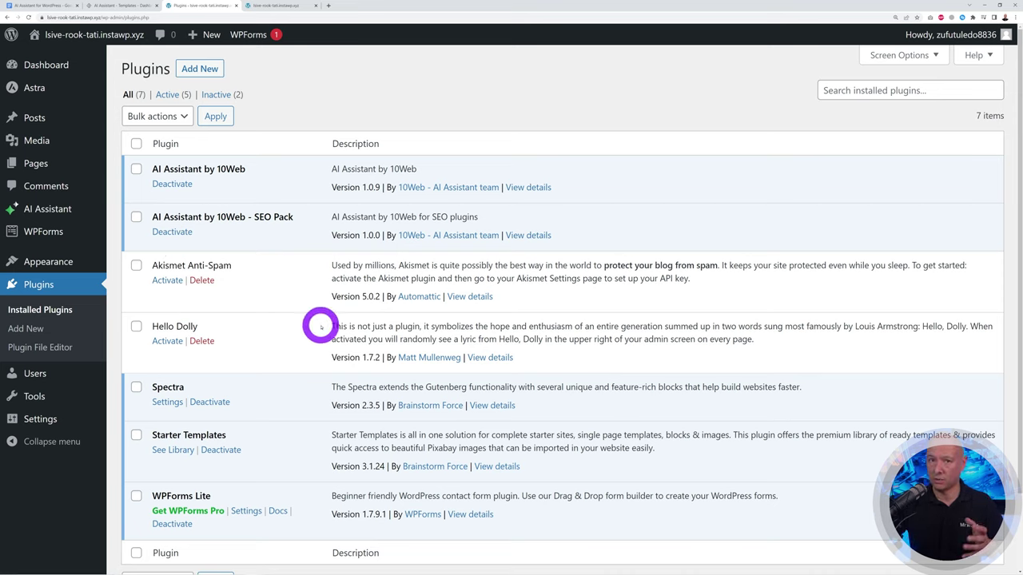
Install and activate the Yoast SEO plugin, dismiss its two notices, and go to Posts.
left_click(206, 70)
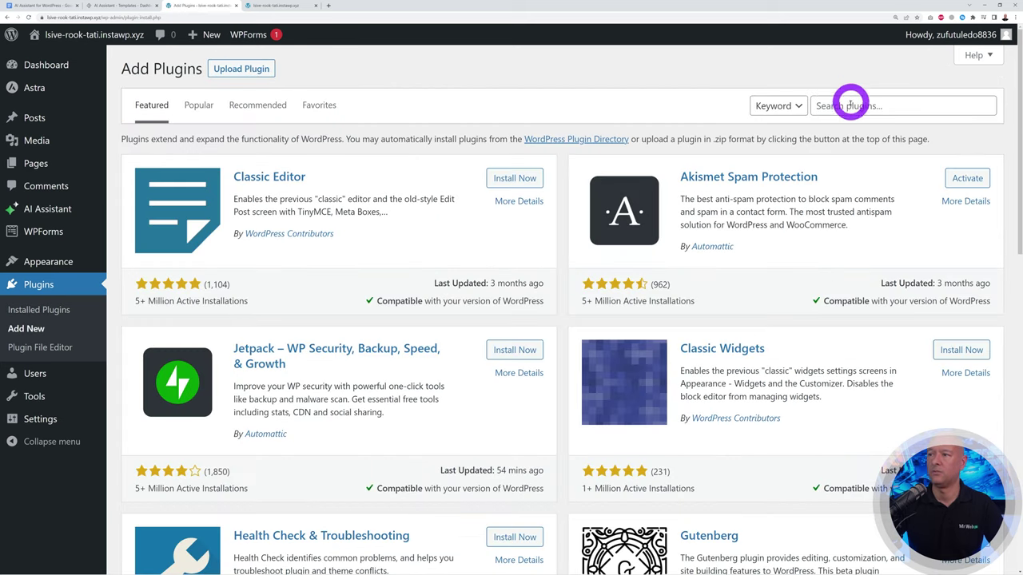
type("Yoast SEO")
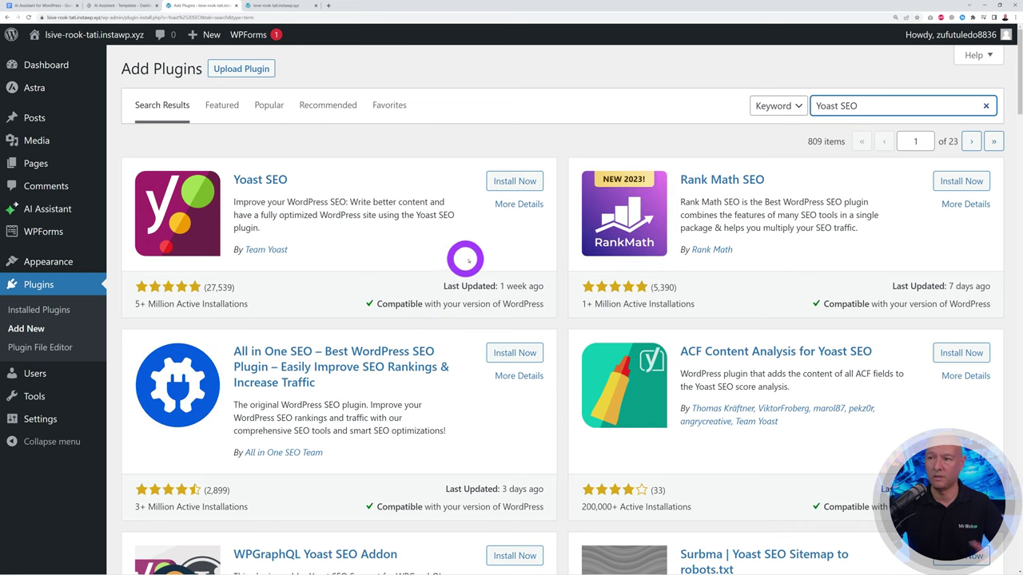
left_click(514, 183)
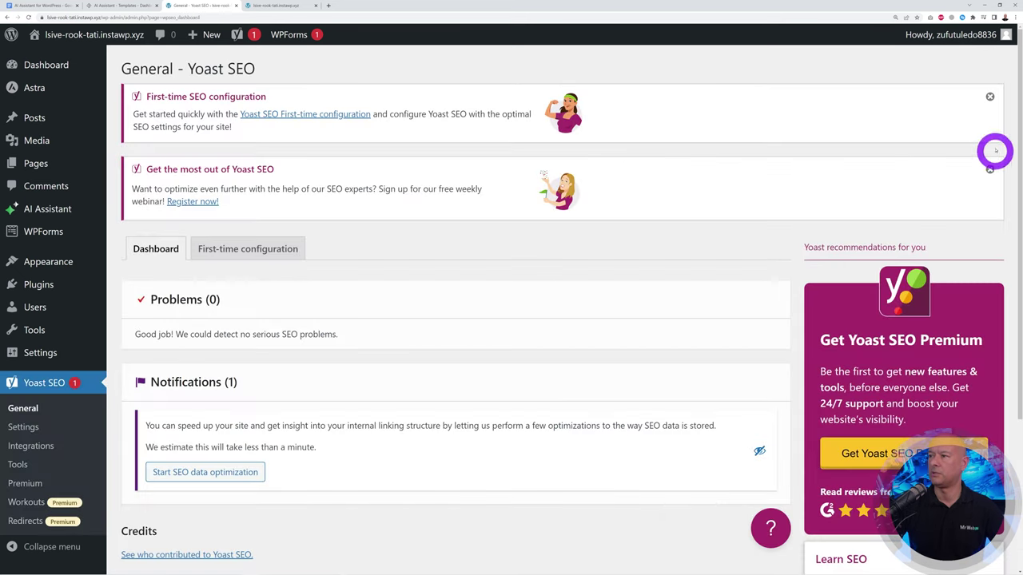
left_click(989, 97)
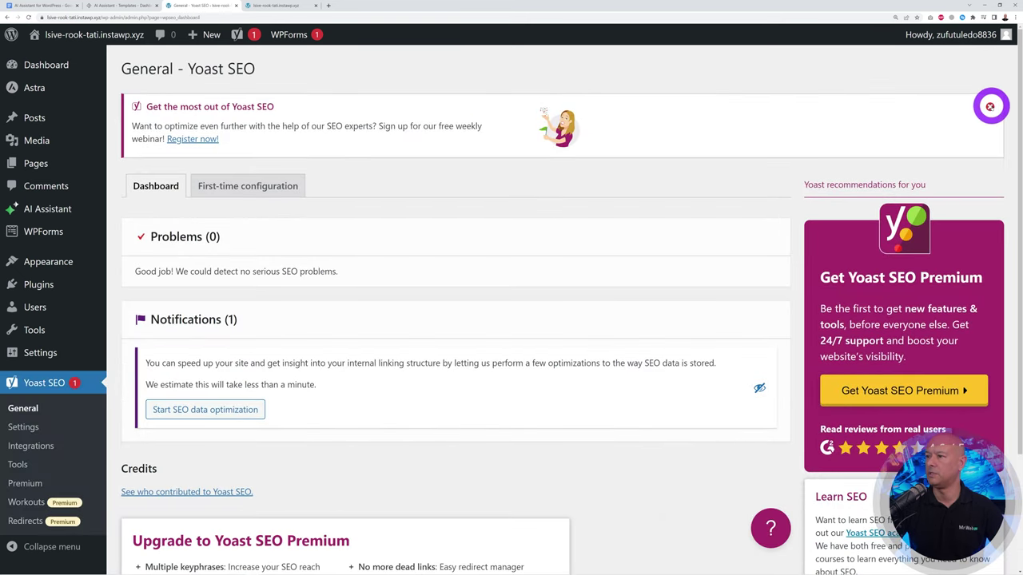
left_click(989, 106)
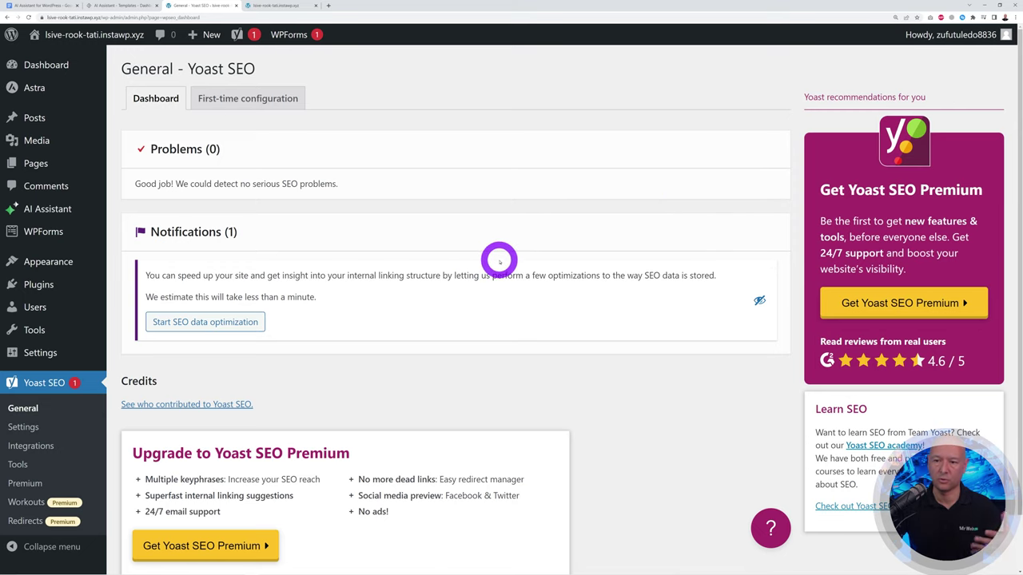
left_click(24, 116)
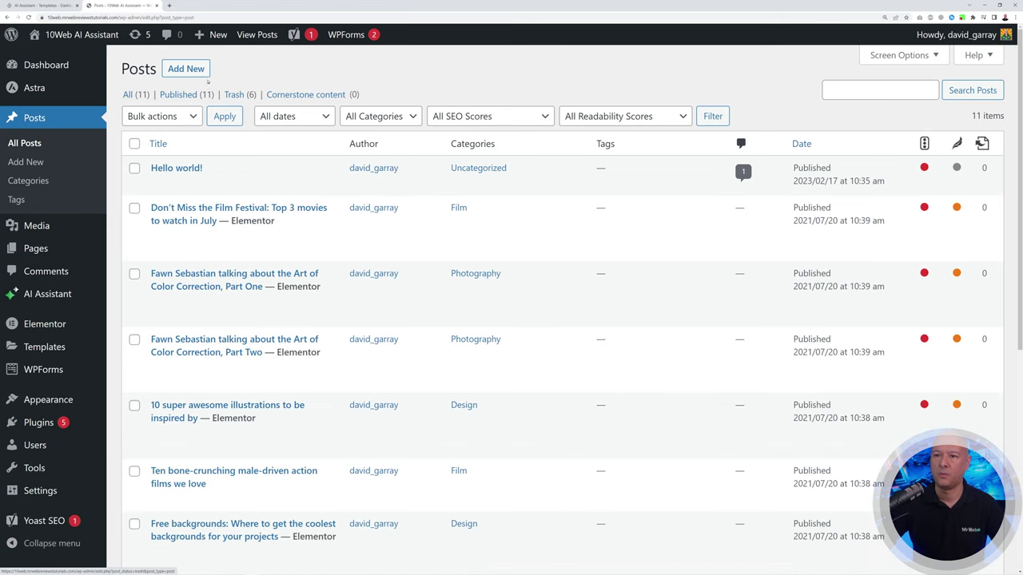
Start a new post titled 'How to Create a Wordpress Website on CPanel' and select the title for 10Web AI.
left_click(188, 71)
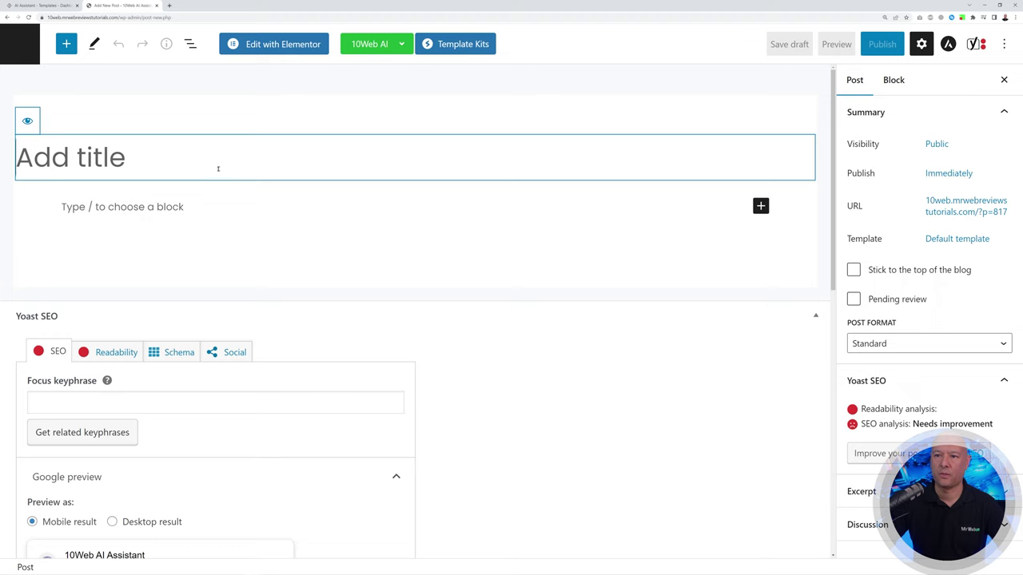
type("How to Create a Wordpress Website on CPanel")
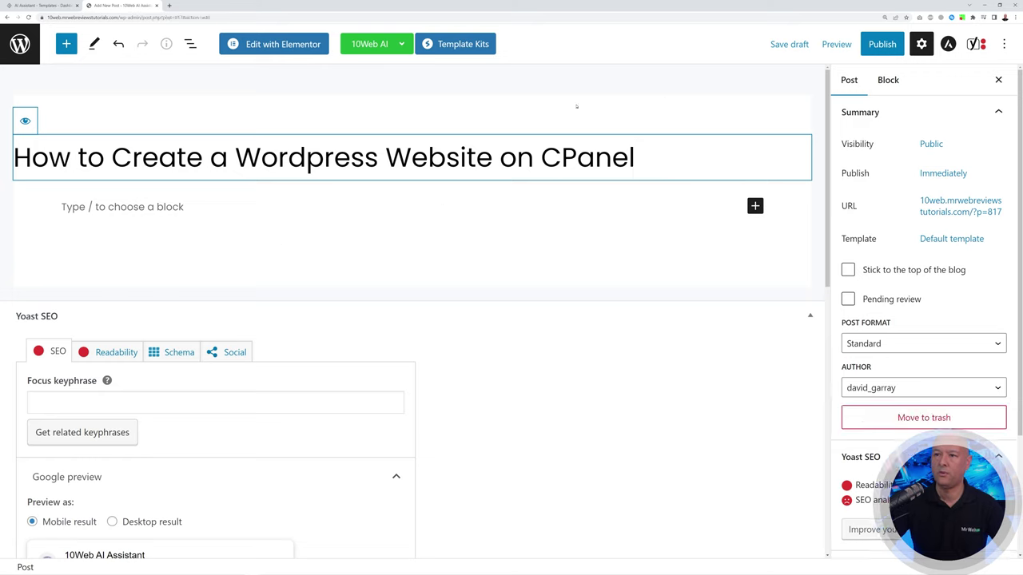
left_click(372, 51)
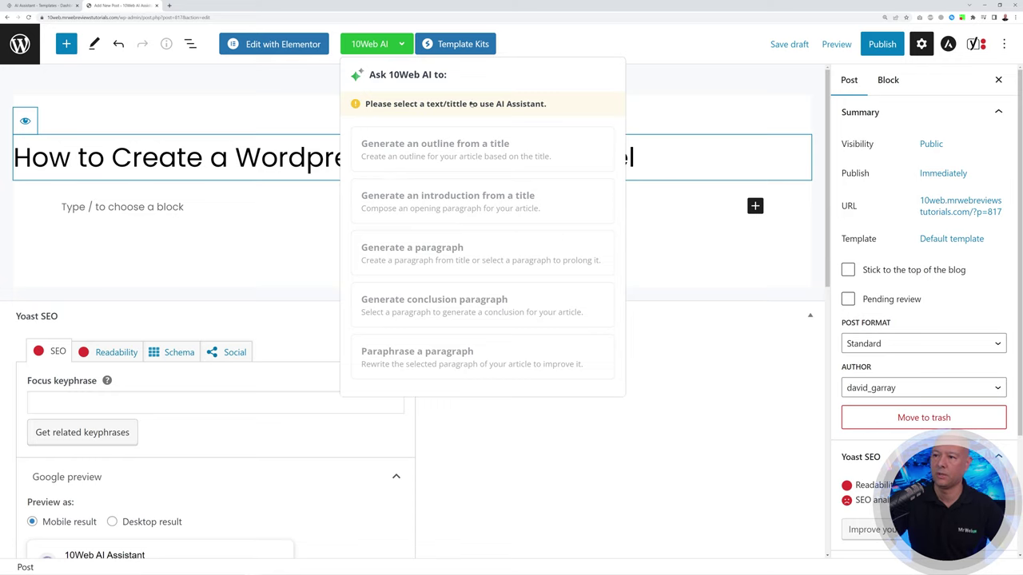
left_click(637, 156)
left_click_drag(636, 157, 14, 156)
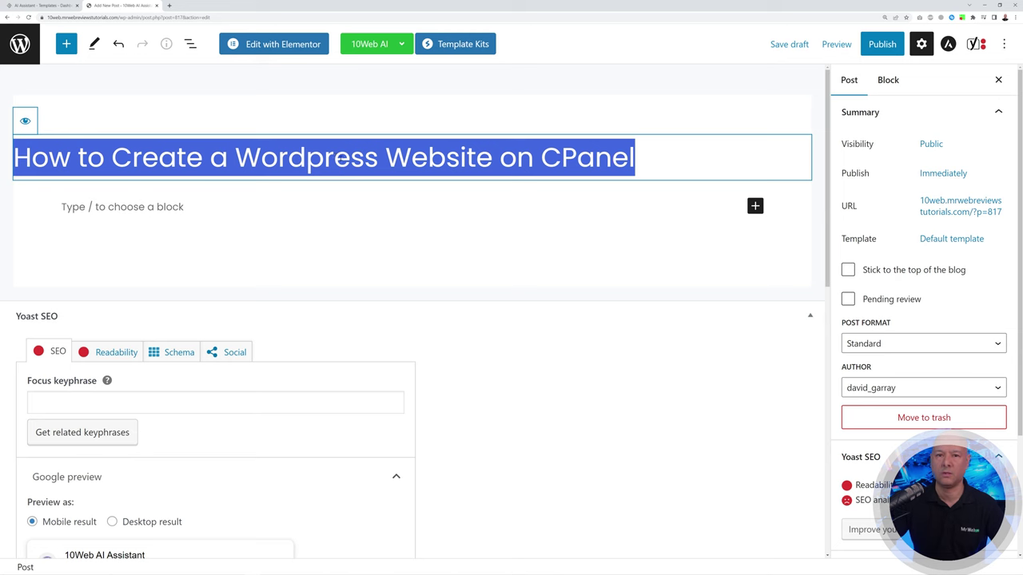
left_click(390, 44)
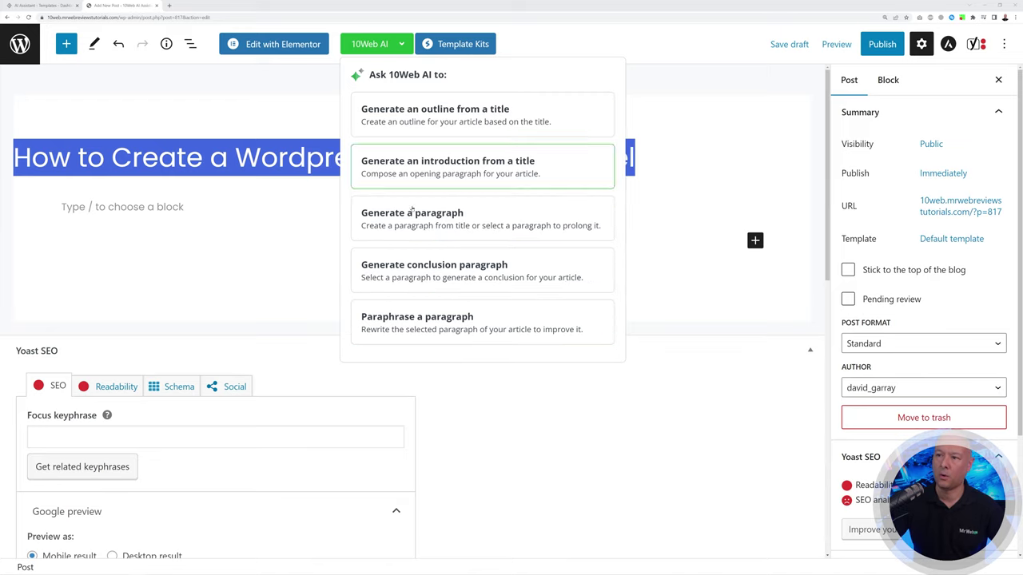
Generate a title-based outline: Install WordPress, Create Database, Configure Domain, Install Theme, Customize Site.
mouse_move(441, 101)
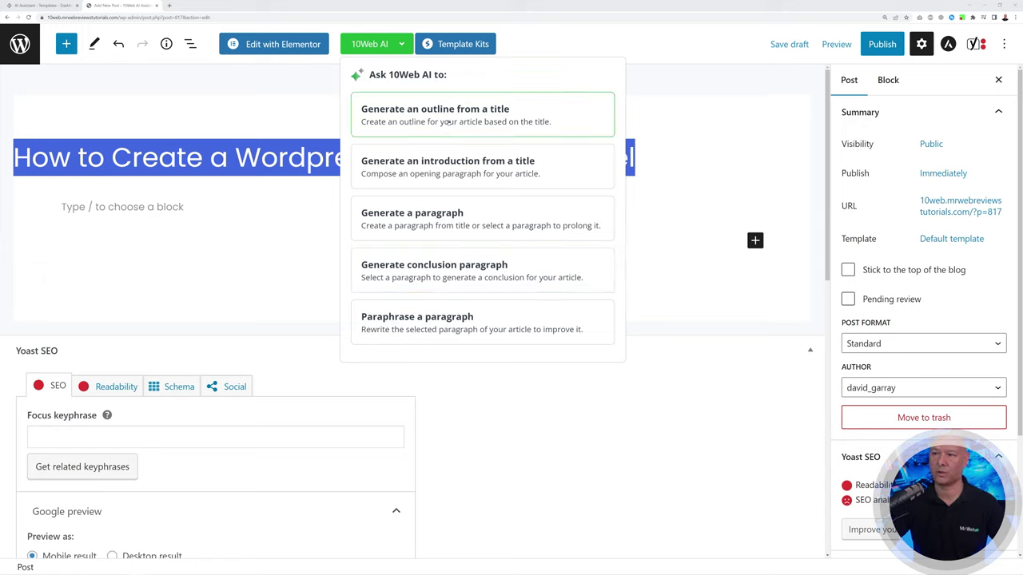
left_click(449, 122)
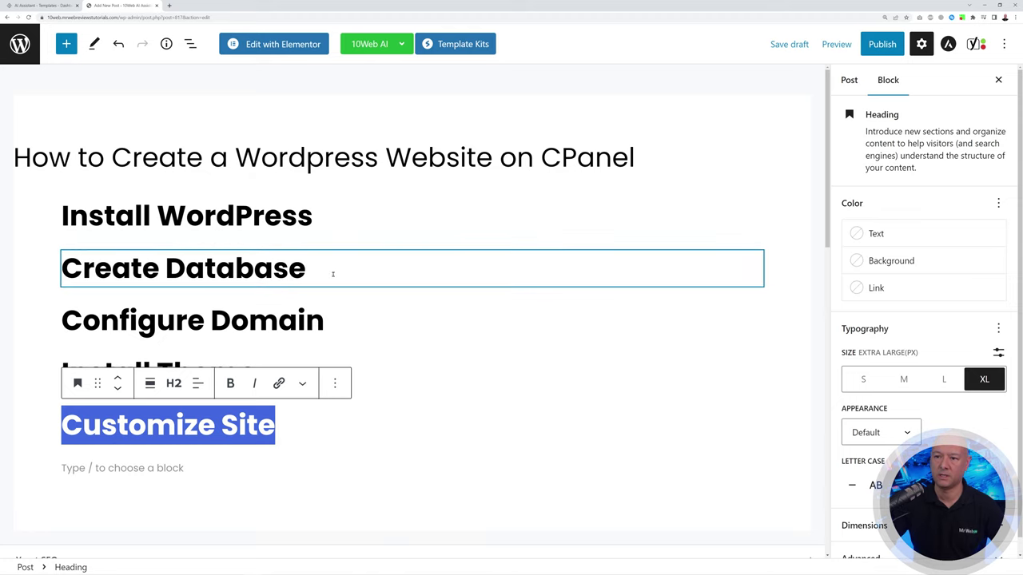
left_click(386, 374)
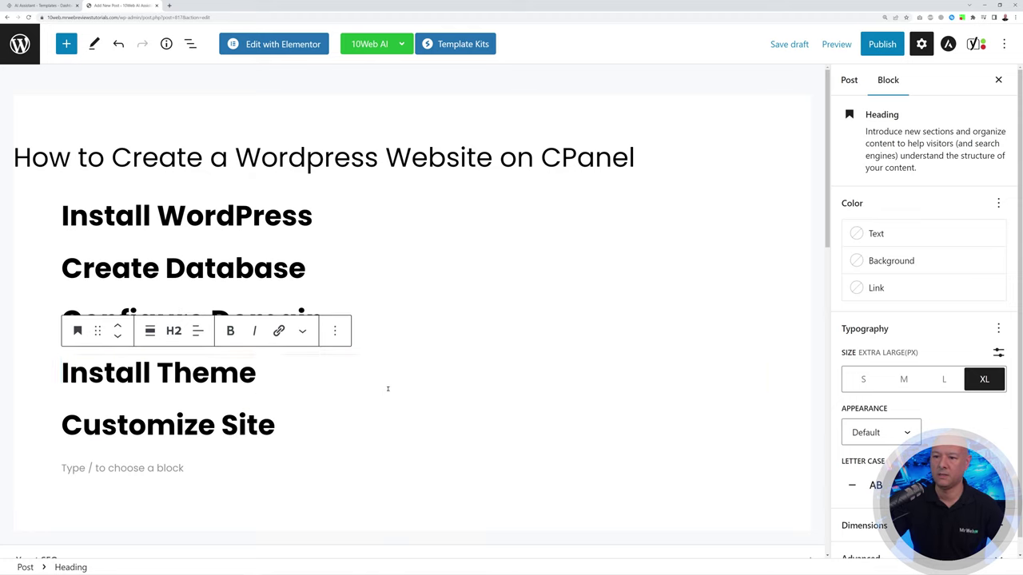
left_click(357, 426)
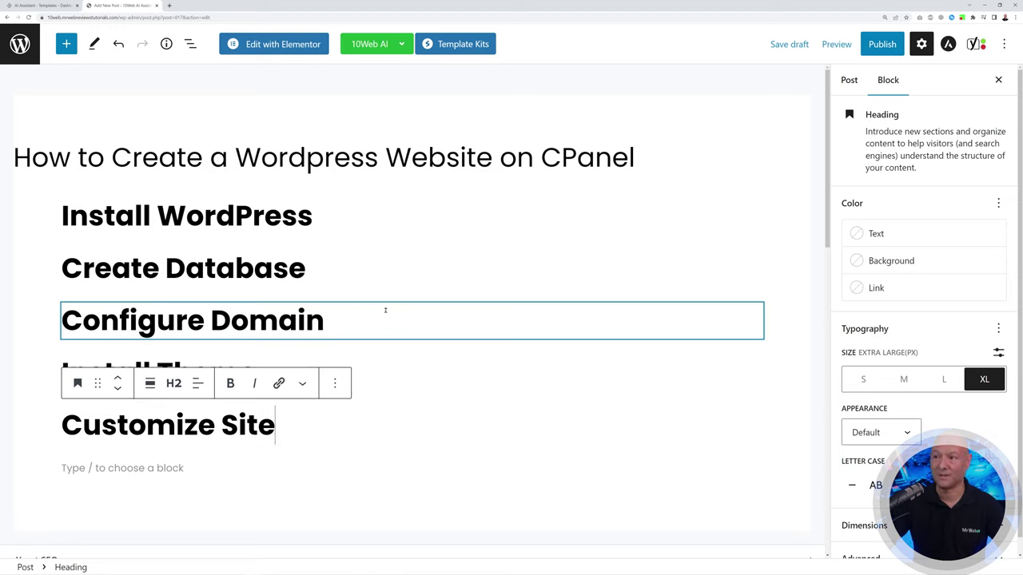
Generate an introduction from the title with 10Web AI, then select the Install WordPress heading text.
triple_click(364, 165)
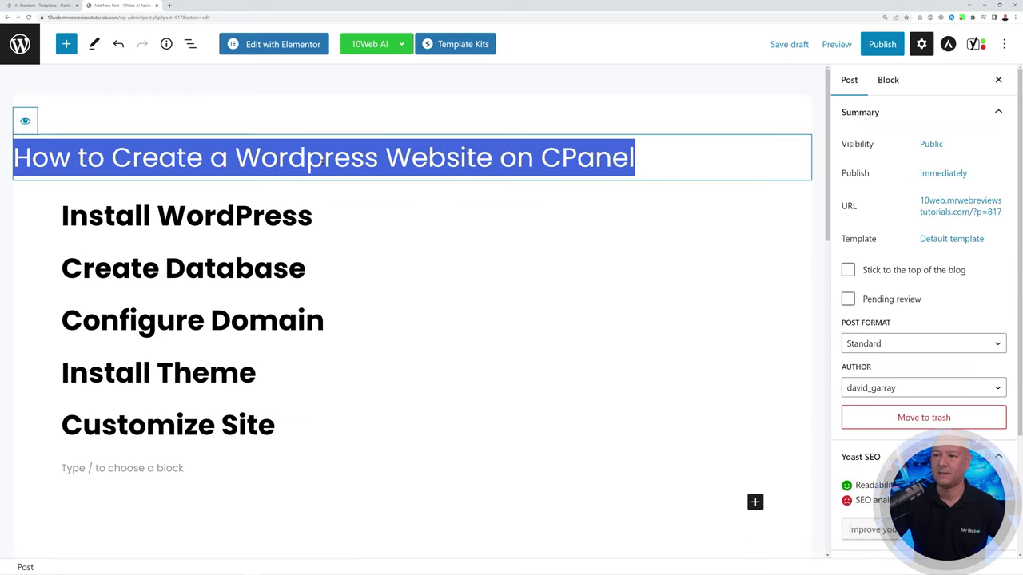
left_click(402, 45)
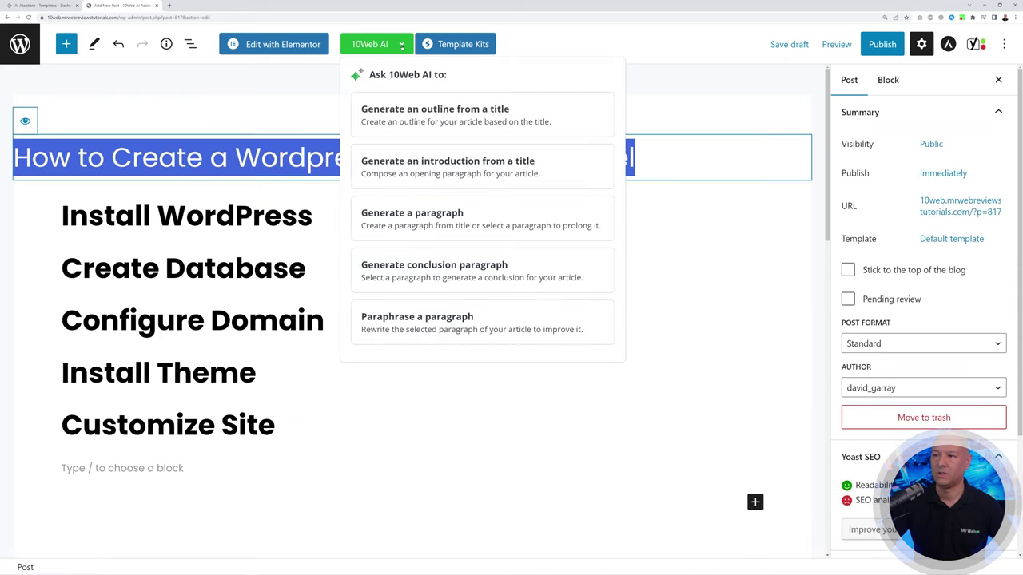
left_click(438, 175)
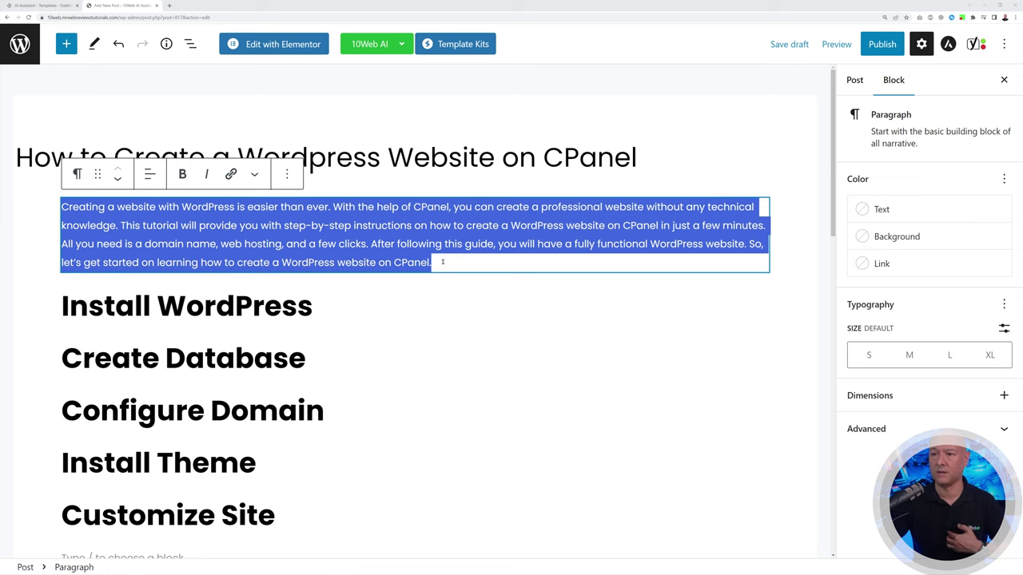
left_click(313, 306)
left_click_drag(314, 306, 62, 306)
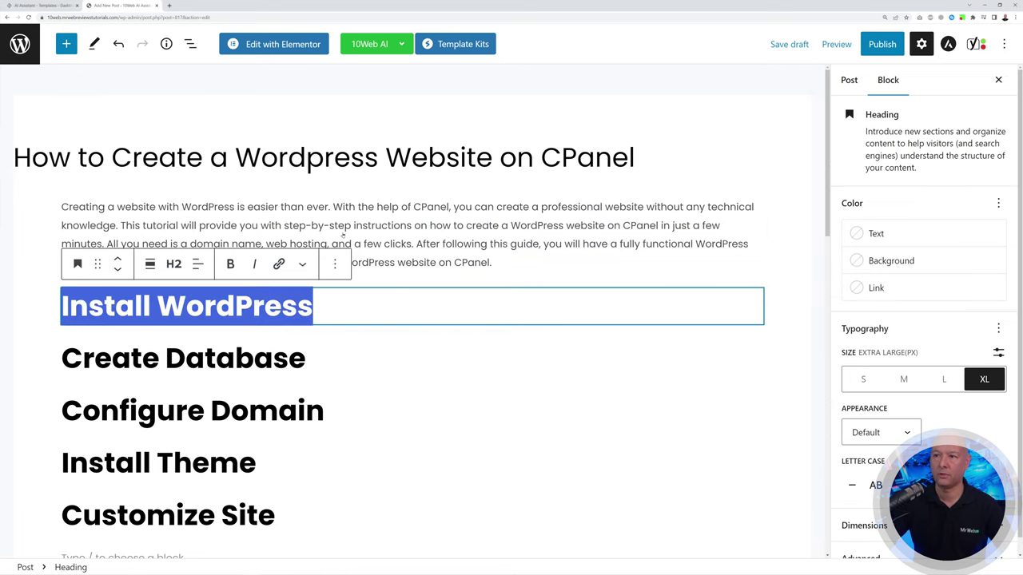
Use 10Web AI 'Generate a paragraph' to write body text under the Install WordPress heading.
left_click(395, 48)
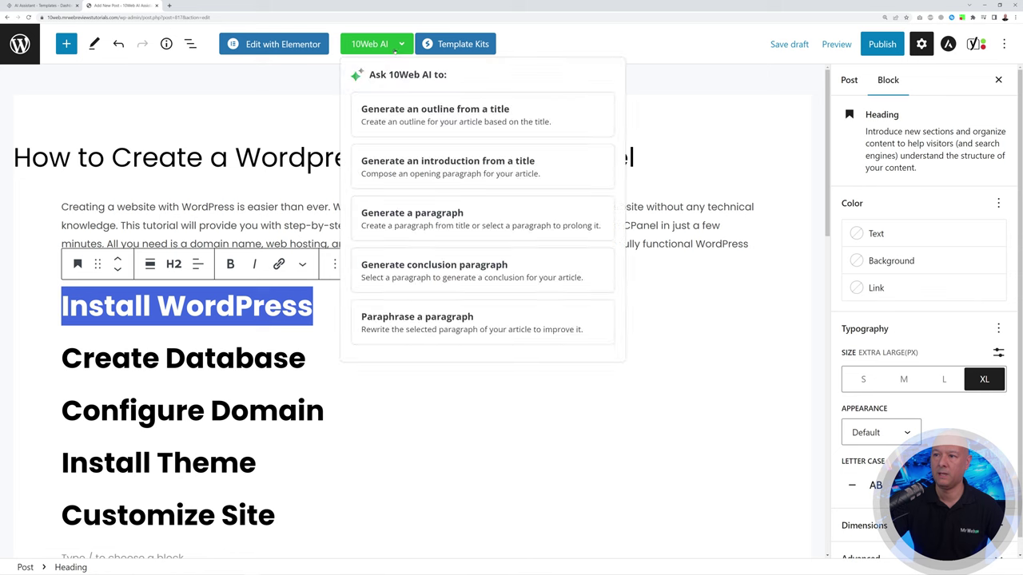
left_click(443, 218)
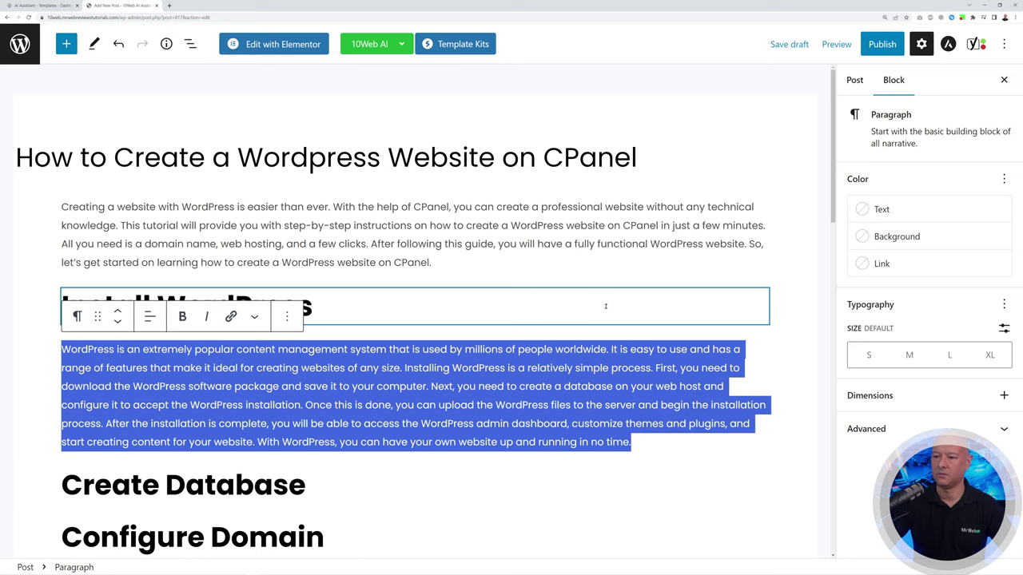
scroll(606, 306, "down", 3)
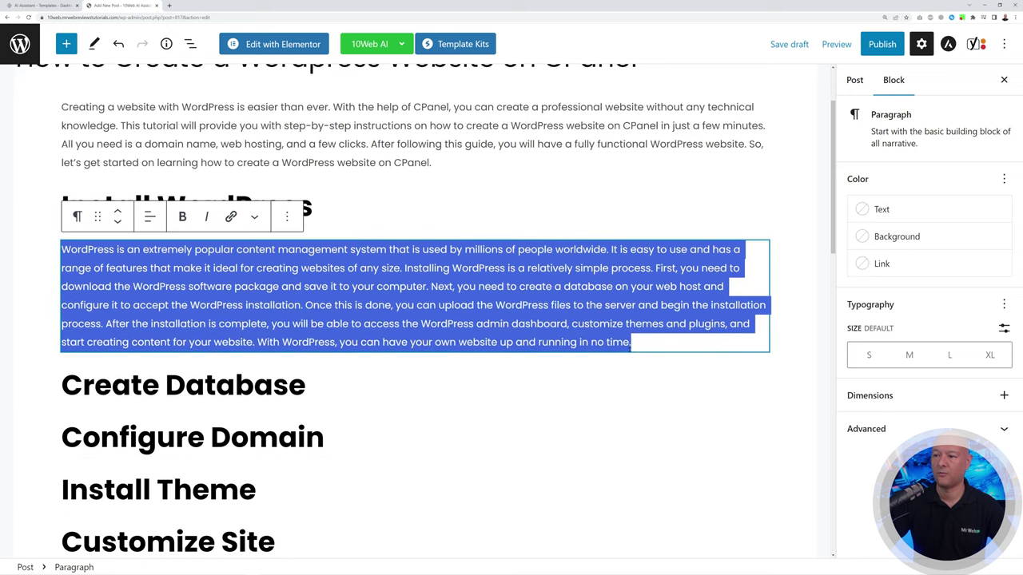
left_click(645, 344)
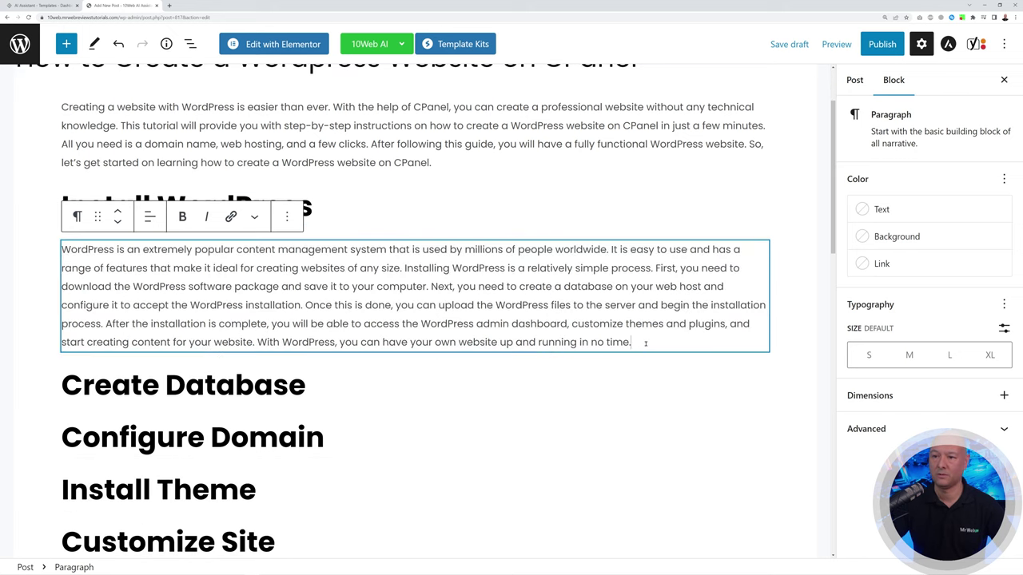
scroll(427, 333, "down", 3)
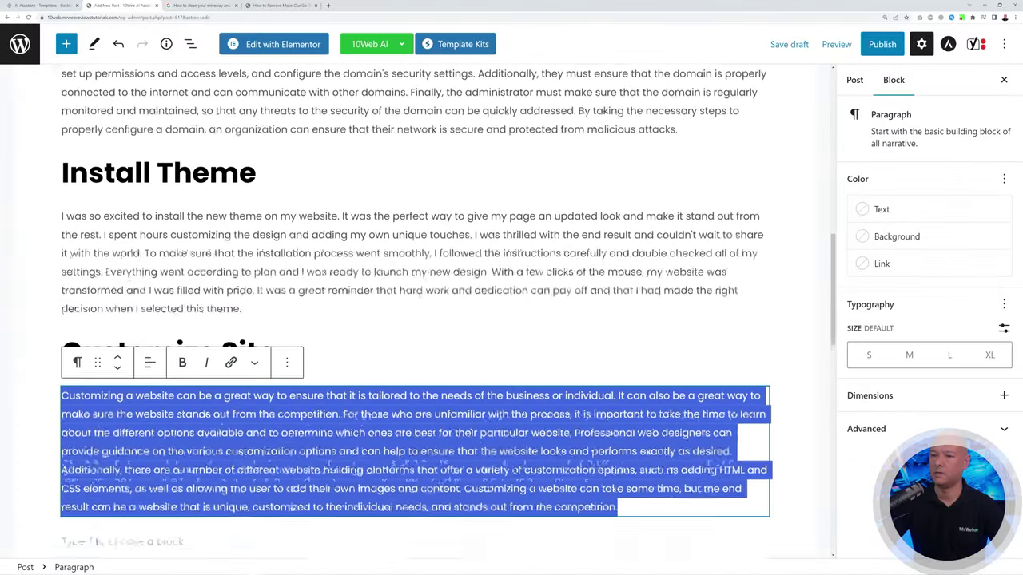
Review the generated post sections, then switch to the Google driveway-moss search results.
scroll(668, 417, "up", 8)
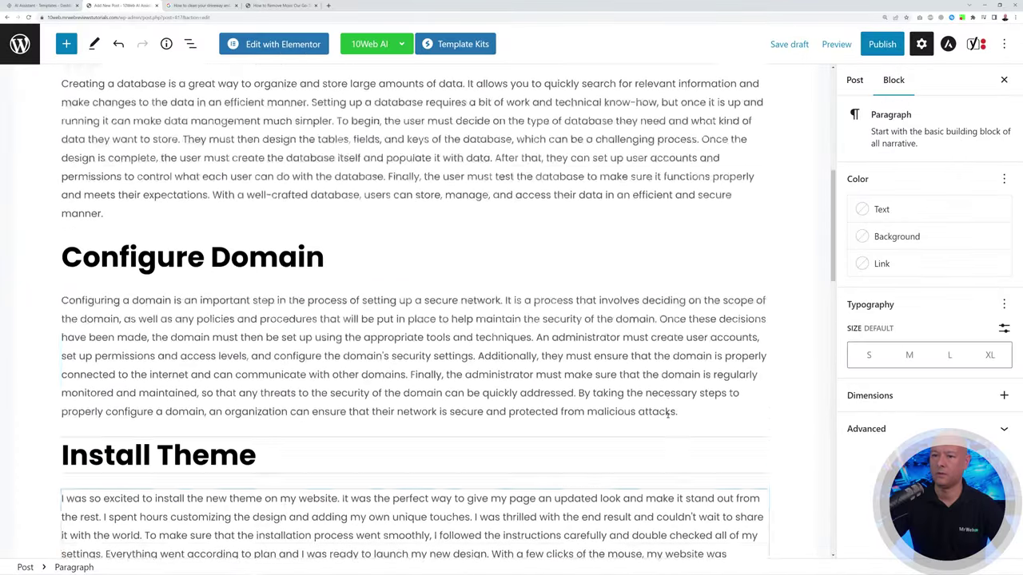
scroll(668, 416, "up", 3)
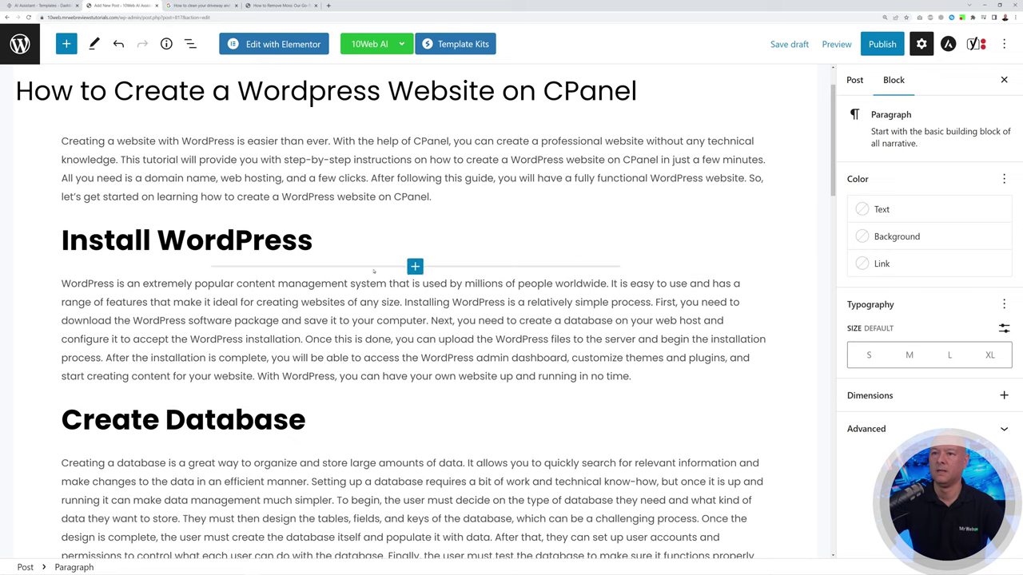
scroll(367, 264, "up", 1)
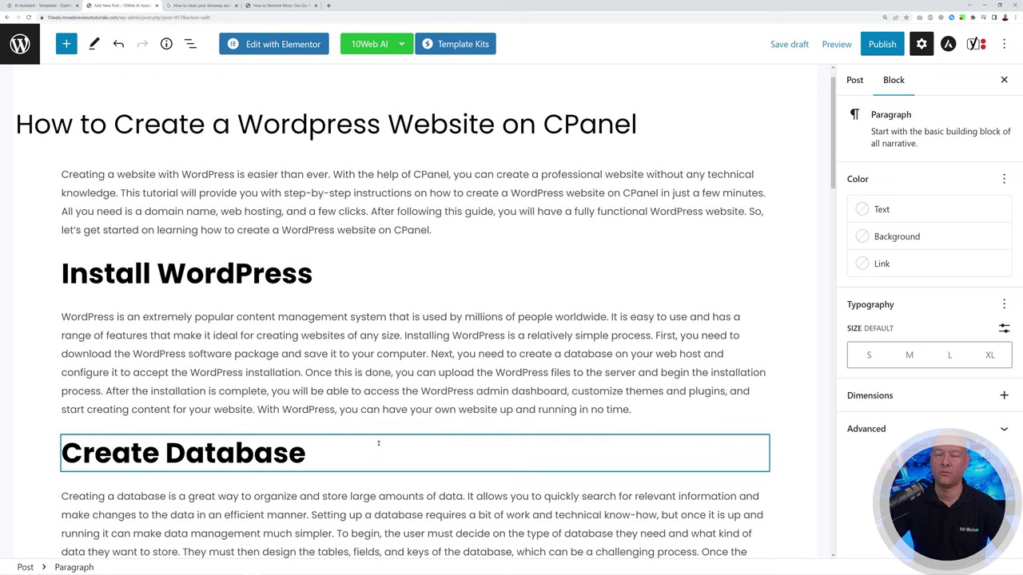
left_click(385, 48)
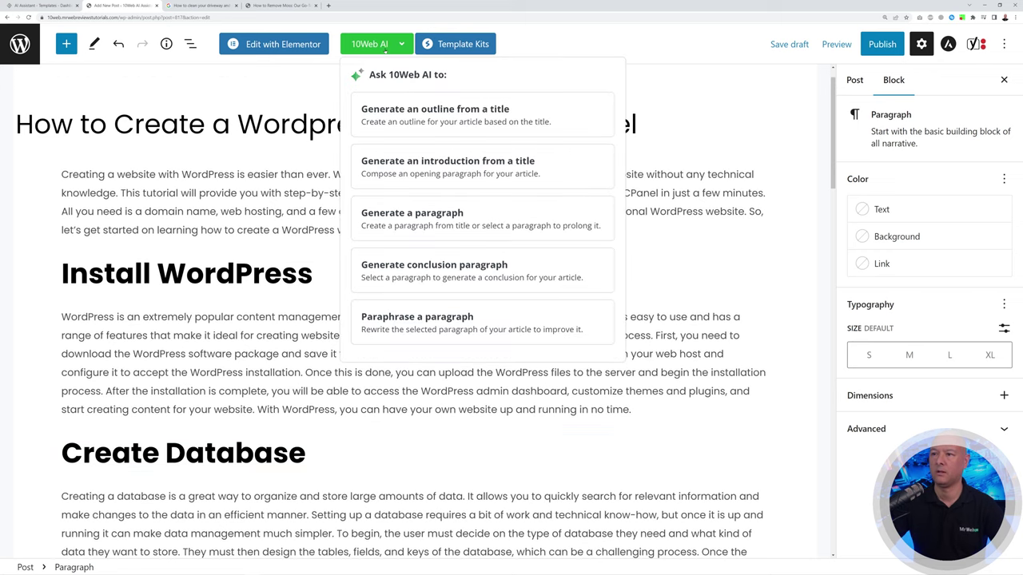
left_click(519, 277)
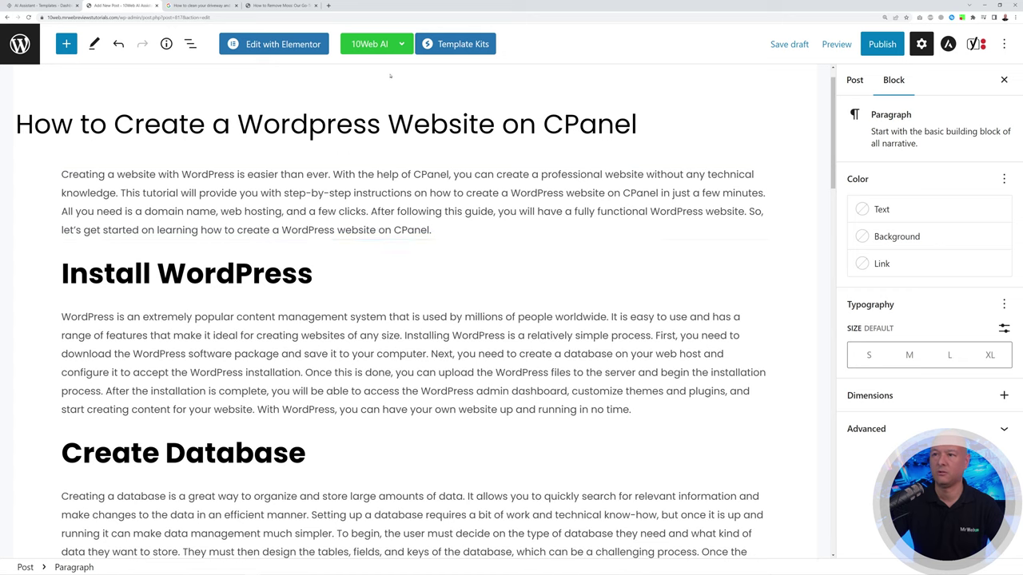
mouse_move(374, 48)
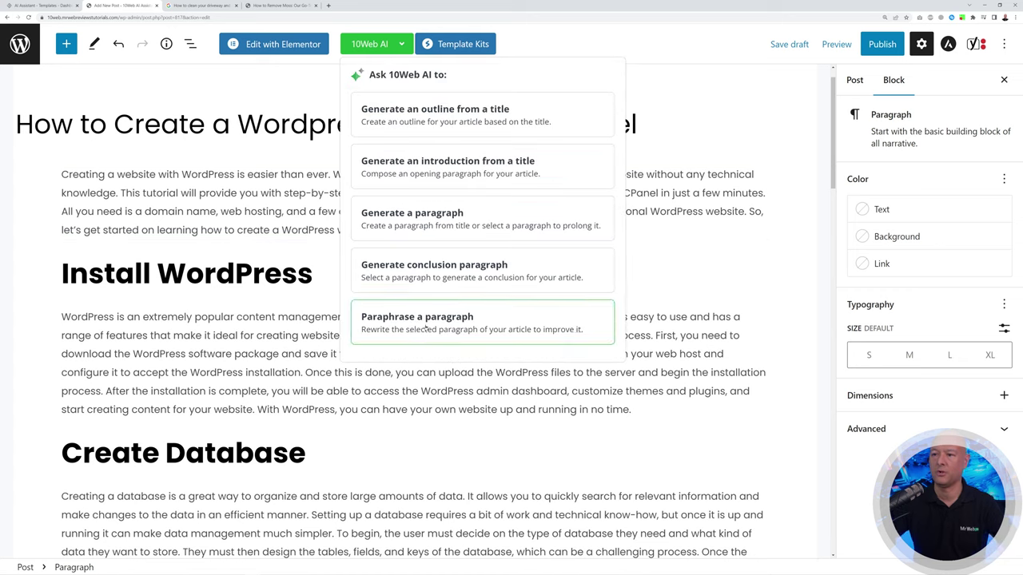
left_click(199, 6)
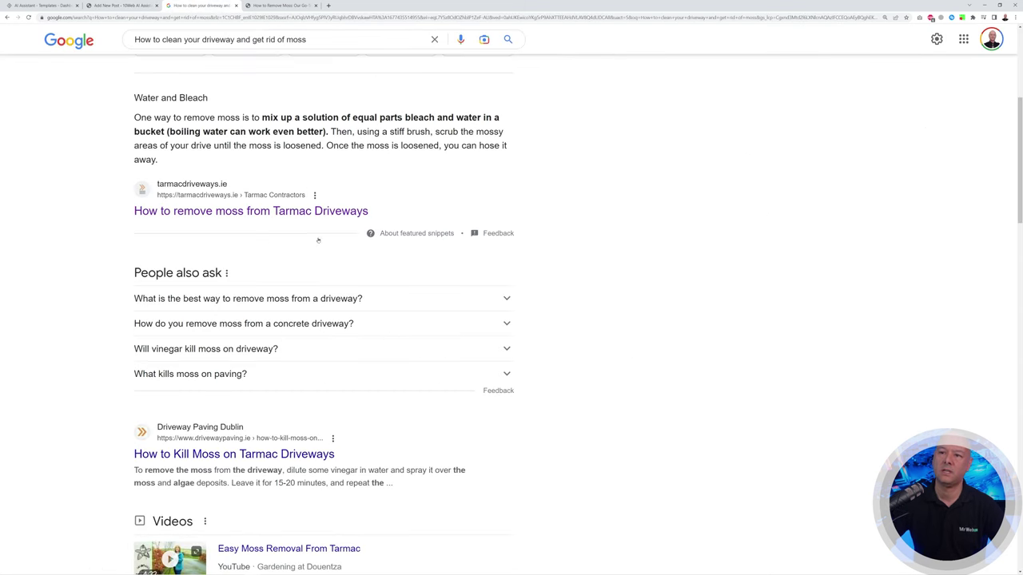
Look over the driveway moss results, then switch to the Green Acres 'How to Remove Moss' article.
scroll(647, 310, "up", 5)
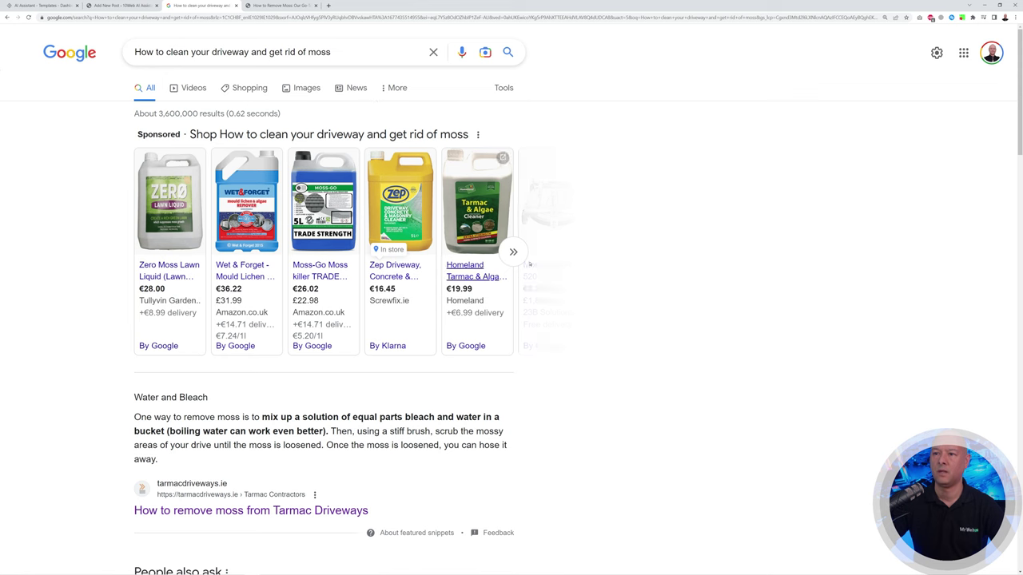
scroll(629, 320, "down", 1)
scroll(630, 320, "down", 3)
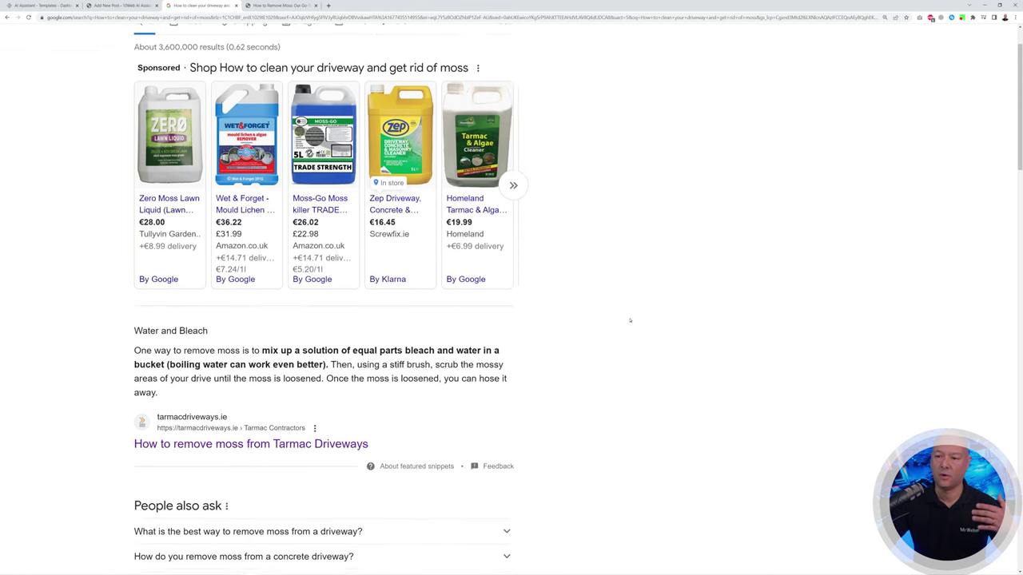
scroll(629, 320, "up", 3)
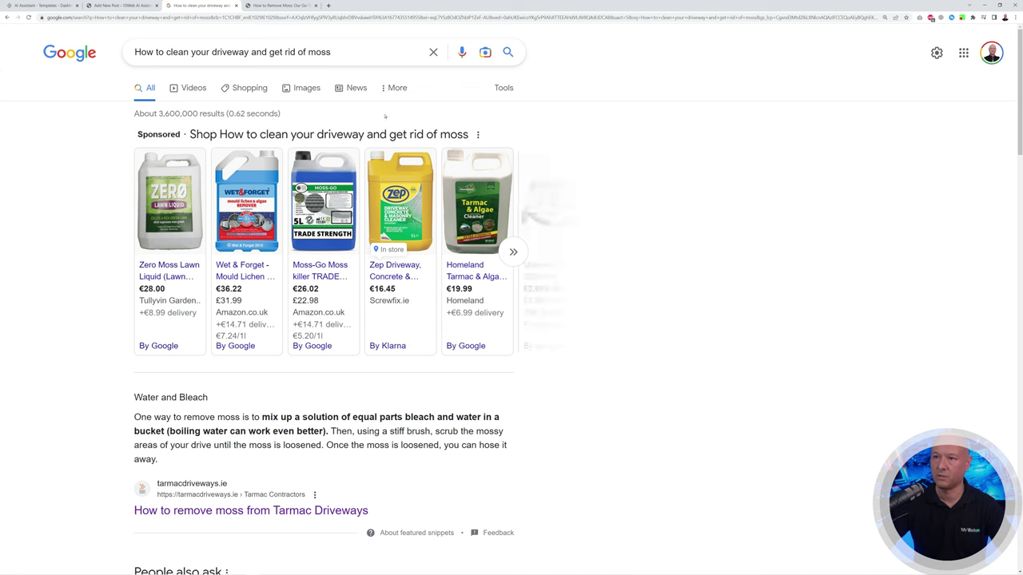
left_click(279, 5)
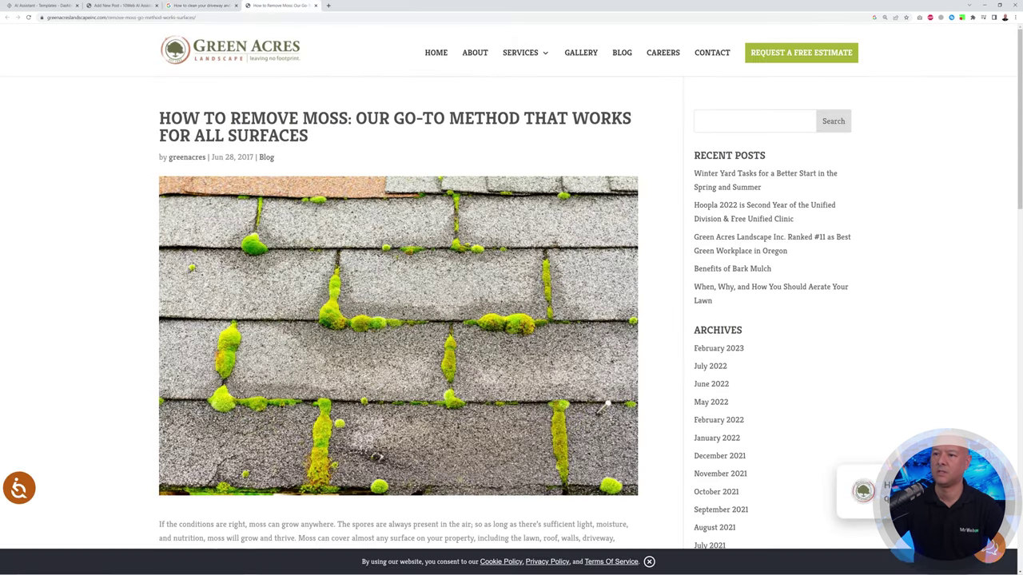
scroll(194, 257, "down", 5)
Select the two 'How To Remove Moss From Lawn' paragraphs and return to the WordPress post editor.
left_click_drag(162, 245, 290, 353)
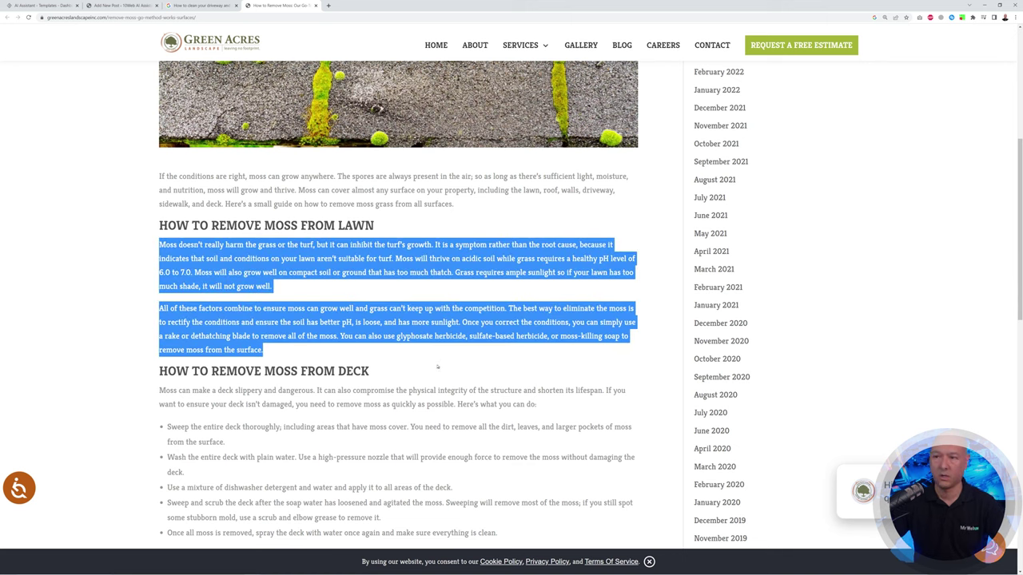
left_click(121, 5)
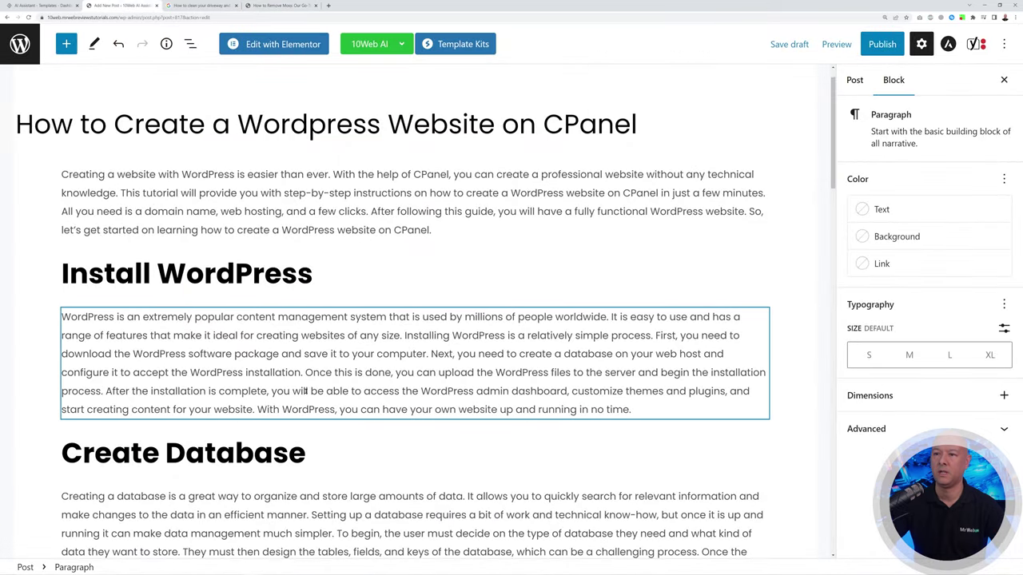
Paste the two moss paragraphs into the empty block at the end of the post.
scroll(307, 390, "down", 10)
triple_click(307, 391)
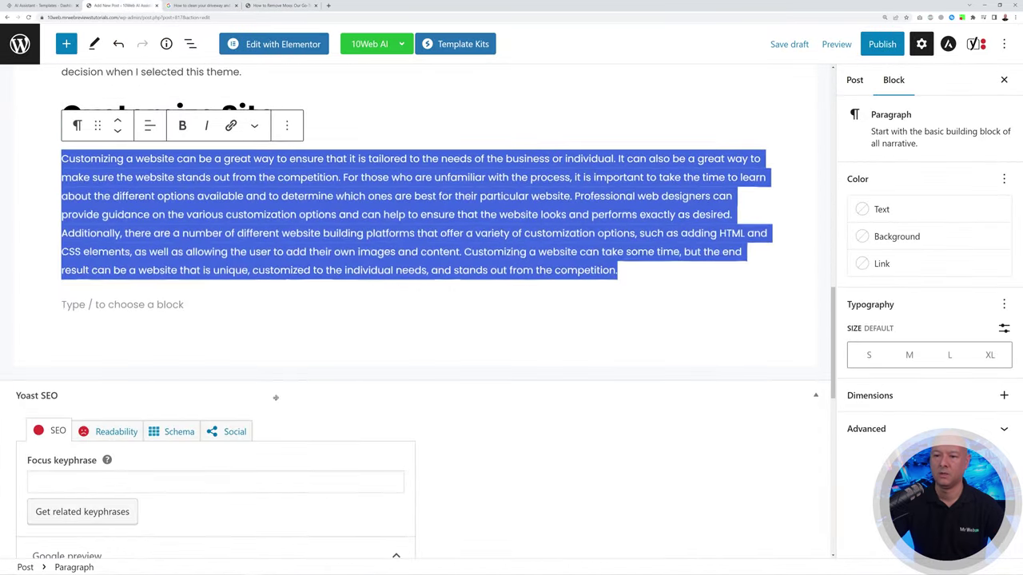
left_click(145, 304)
key("ctrl+v")
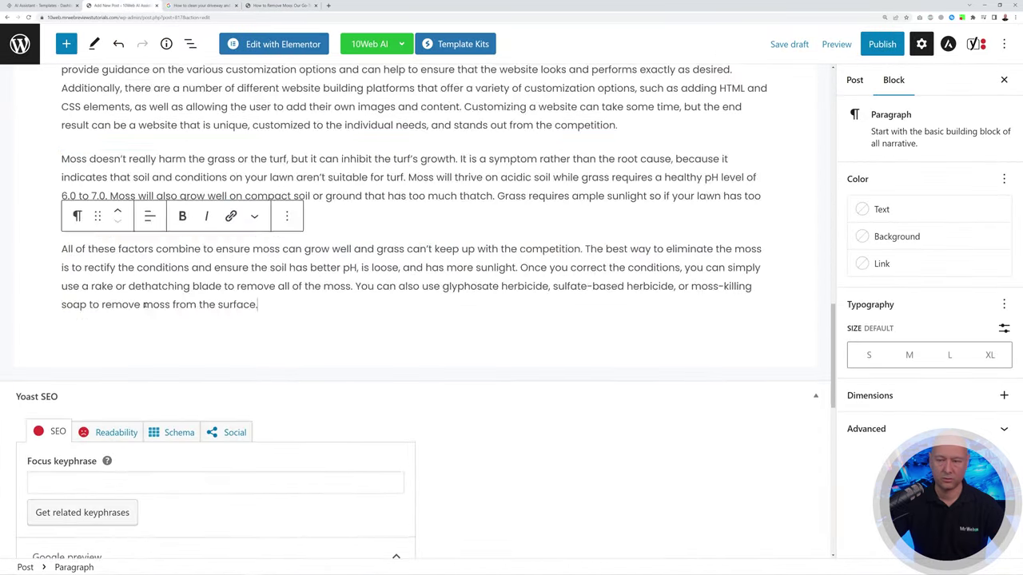
Paraphrase the last moss paragraph with 10Web AI's 'Paraphrase a paragraph' action.
key("shift+Up")
key("shift+Up")
key("shift+Up")
key("shift+Up")
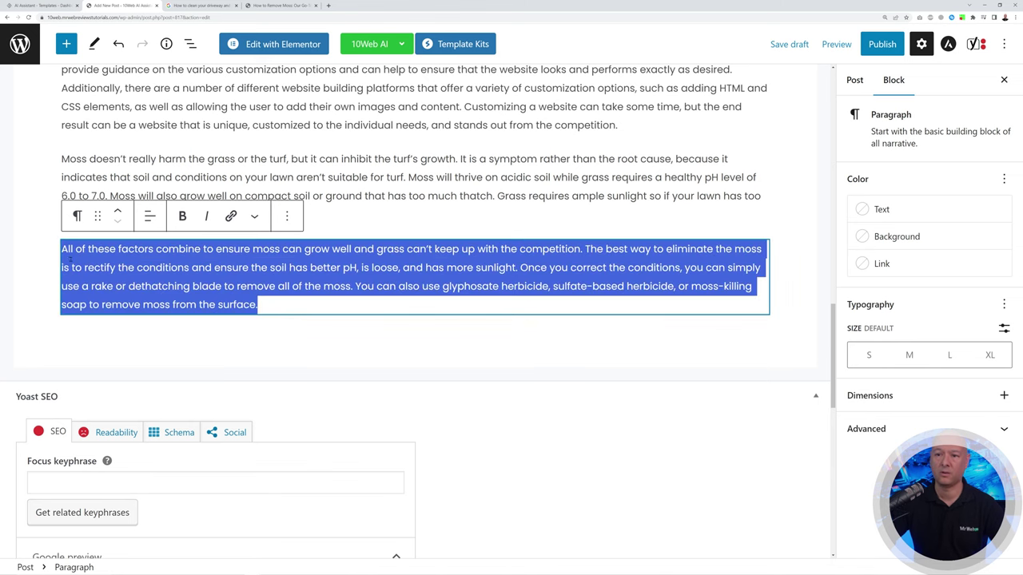
left_click(400, 46)
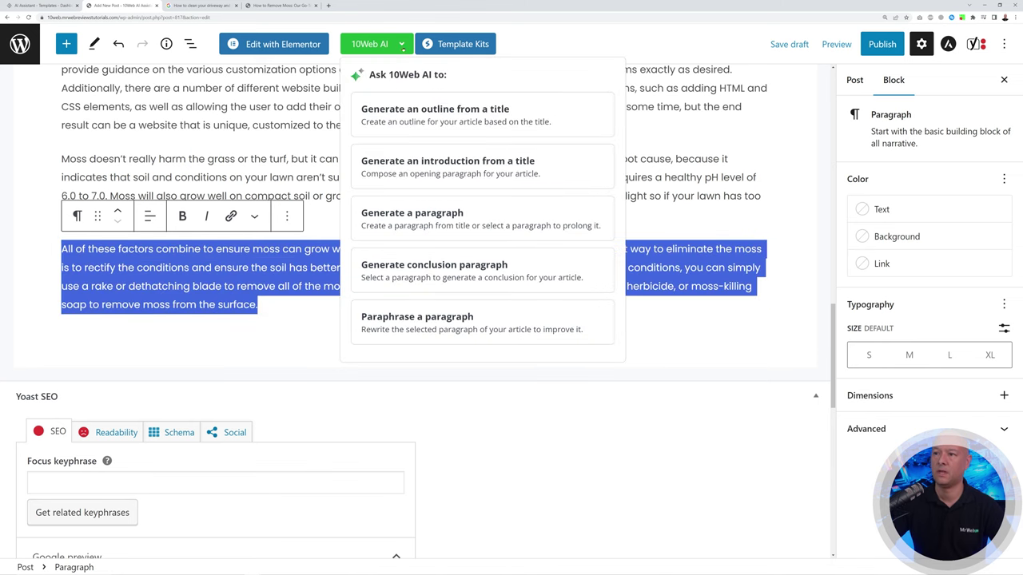
left_click(437, 327)
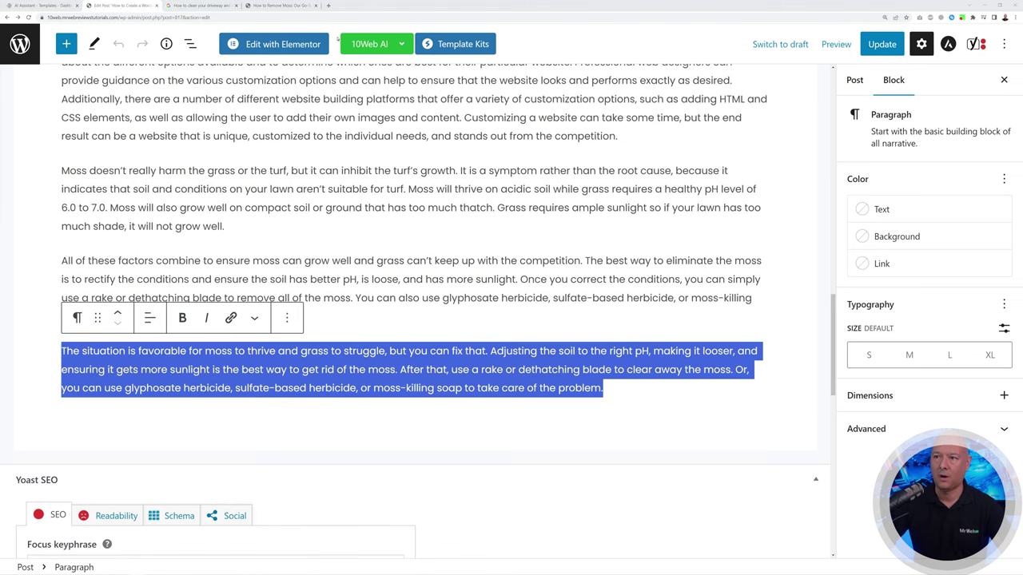
Paste 'How to Create a Wordpress Website on CPanel' into the Yoast focus keyphrase field.
scroll(495, 429, "down", 1)
scroll(495, 429, "down", 1)
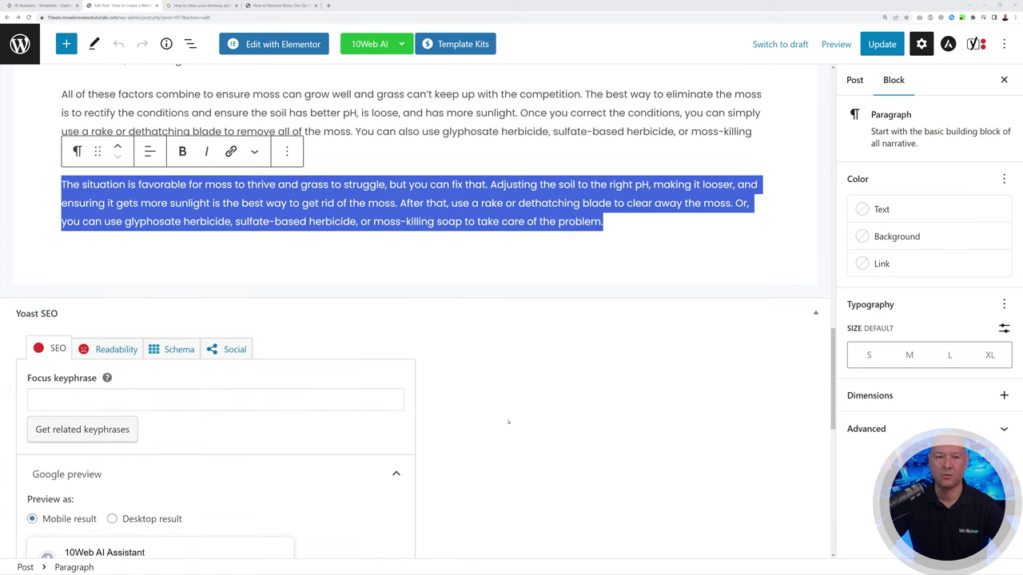
scroll(437, 367, "down", 1)
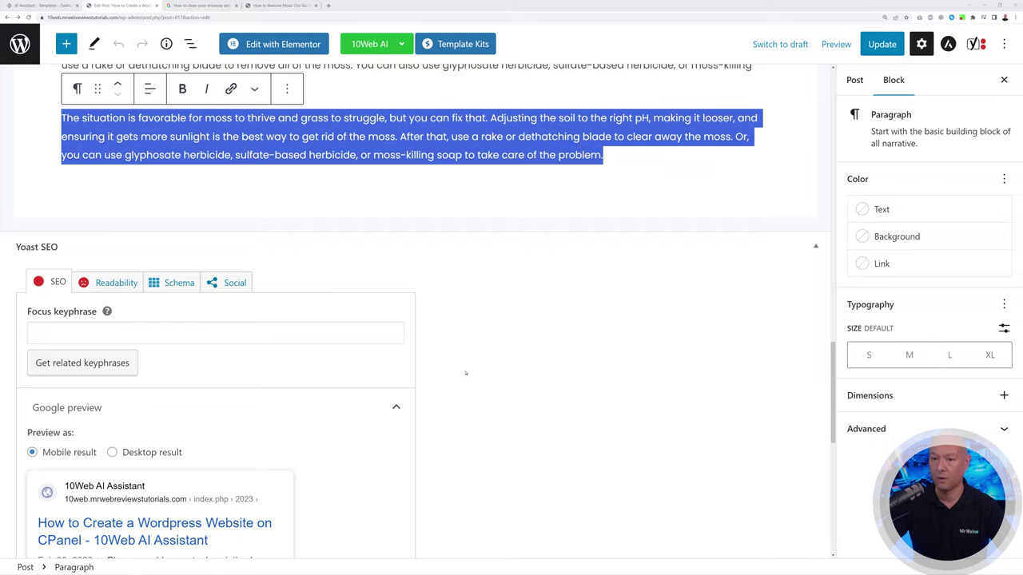
scroll(466, 374, "down", 4)
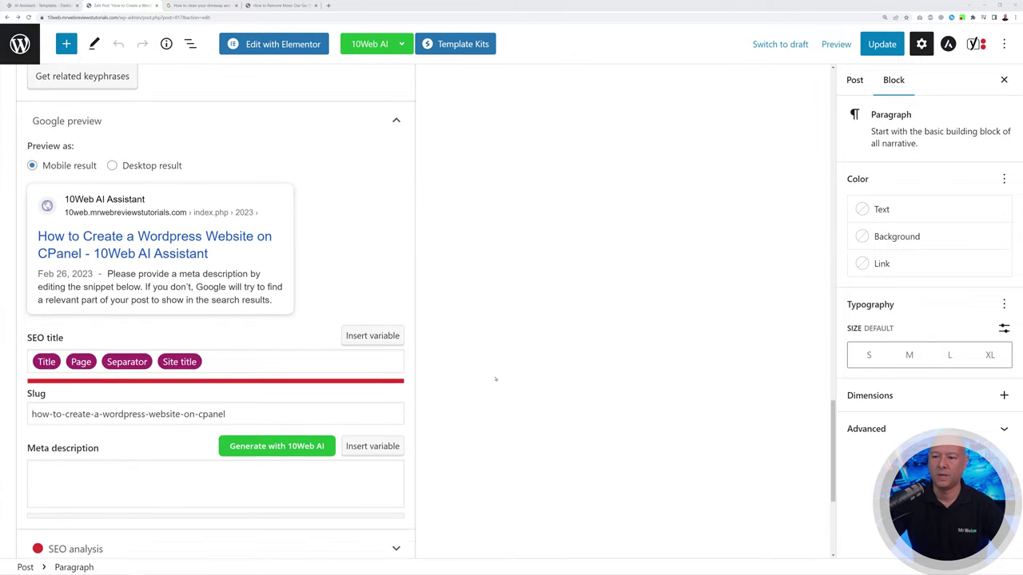
scroll(496, 379, "down", 1)
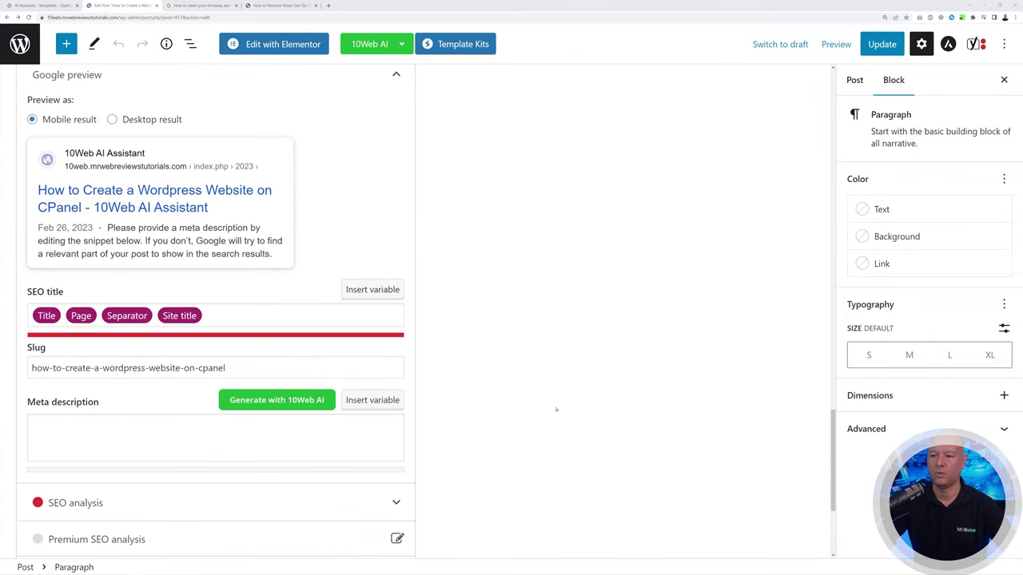
scroll(556, 410, "down", 1)
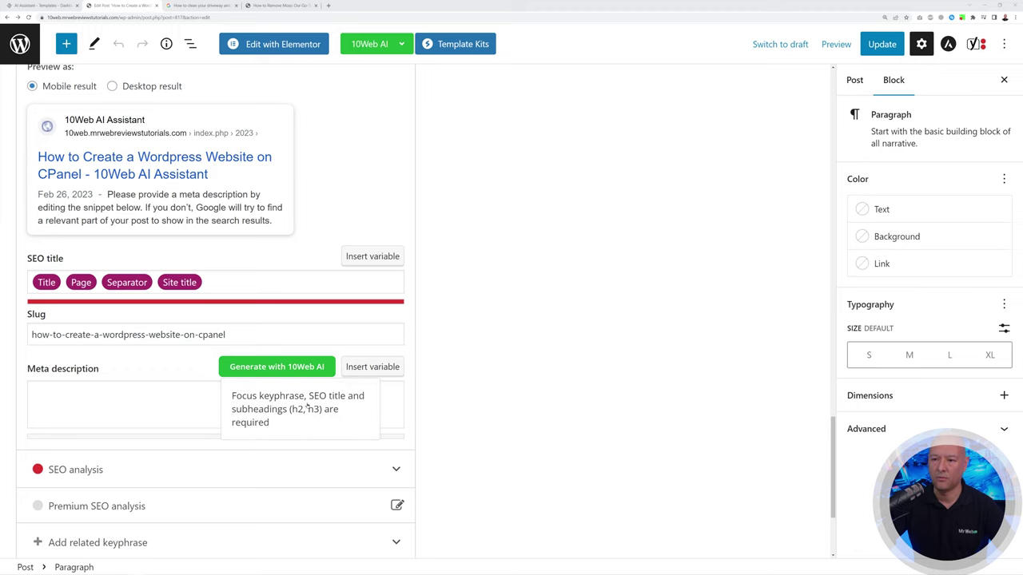
scroll(578, 403, "up", 5)
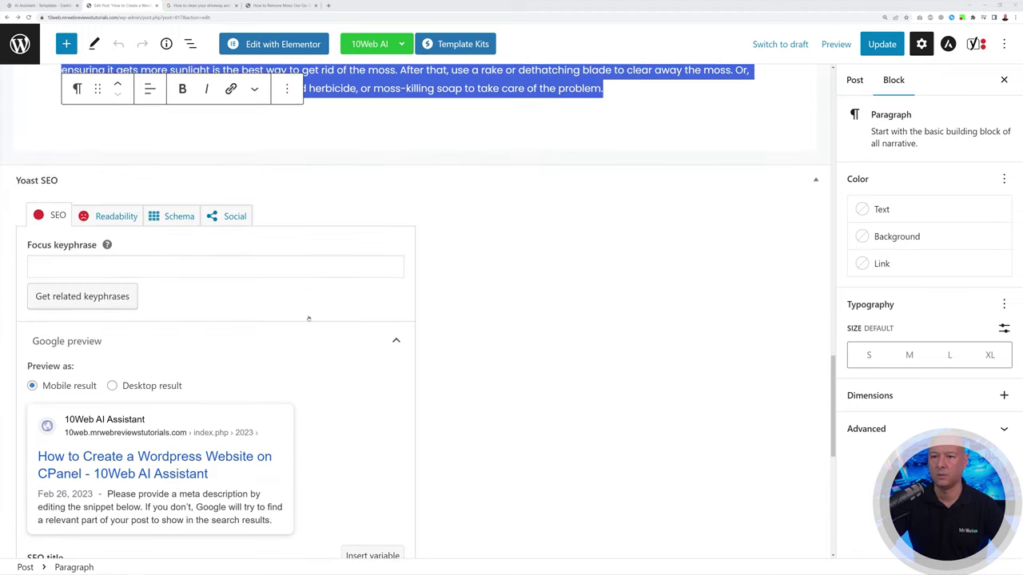
left_click(60, 259)
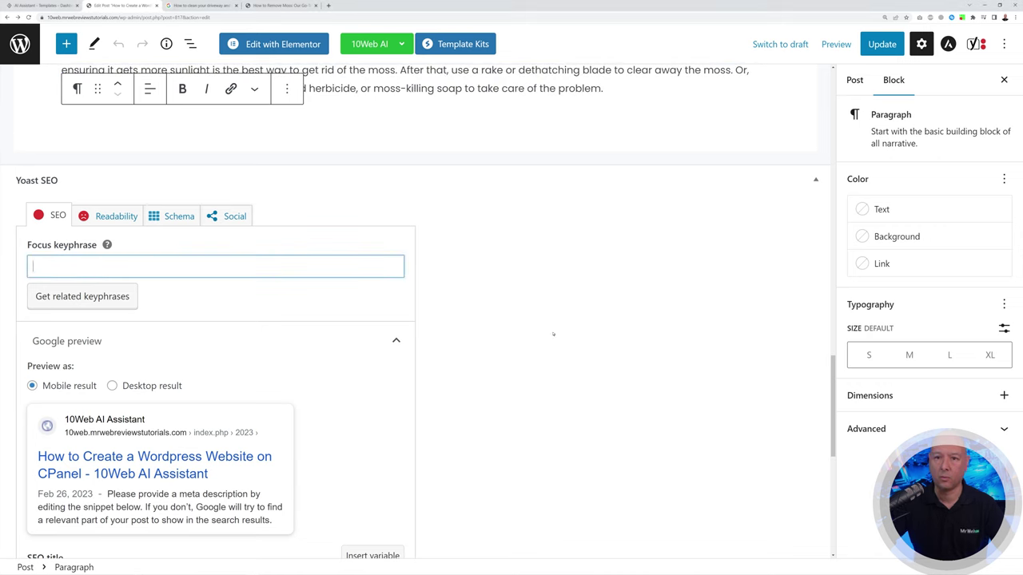
type("How to Create a Wordpress Website on CPanel")
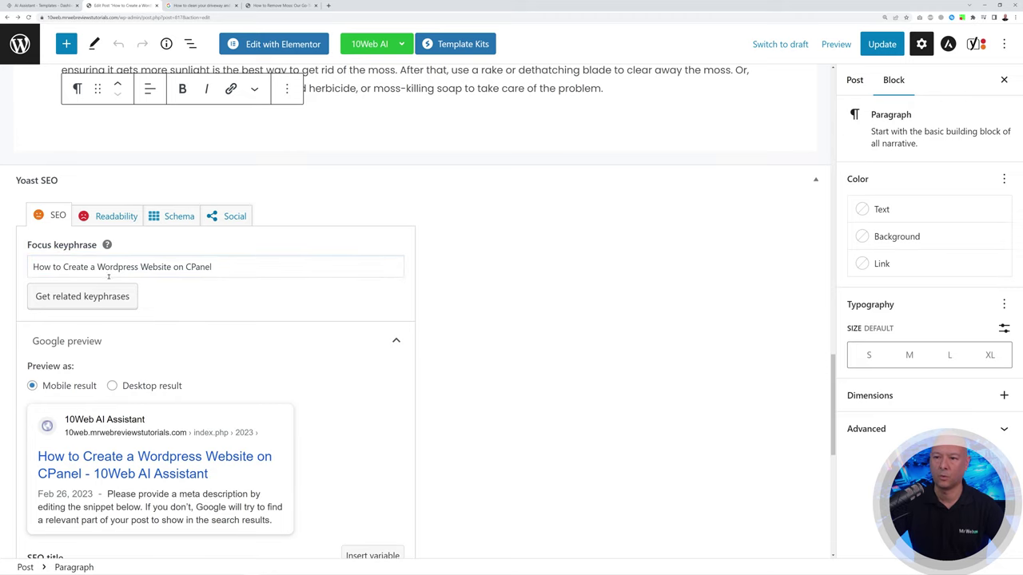
scroll(511, 335, "down", 4)
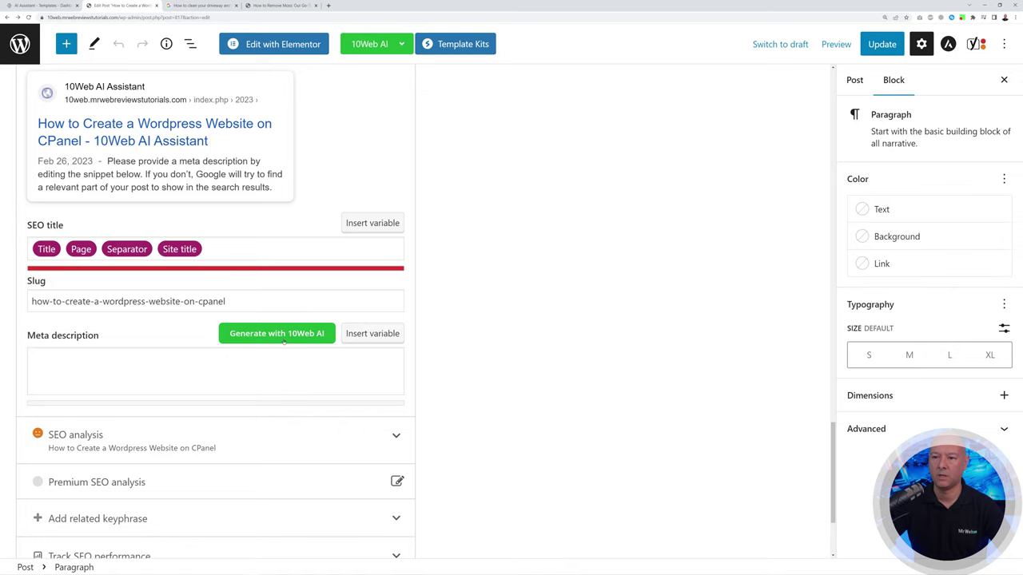
Generate the Yoast meta description with 10Web AI and open the SEO analysis details.
left_click(266, 336)
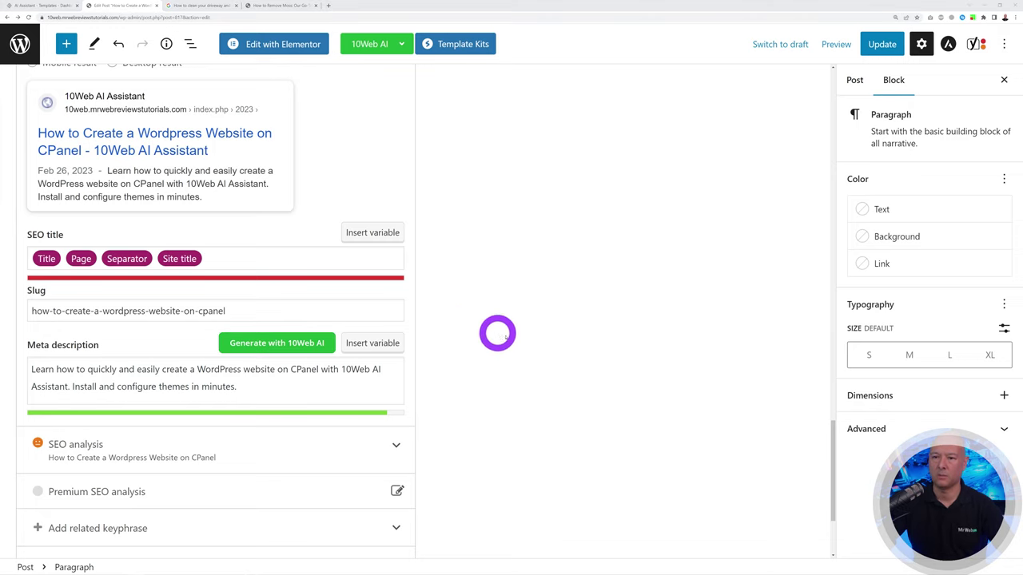
scroll(478, 327, "up", 3)
scroll(403, 210, "down", 1)
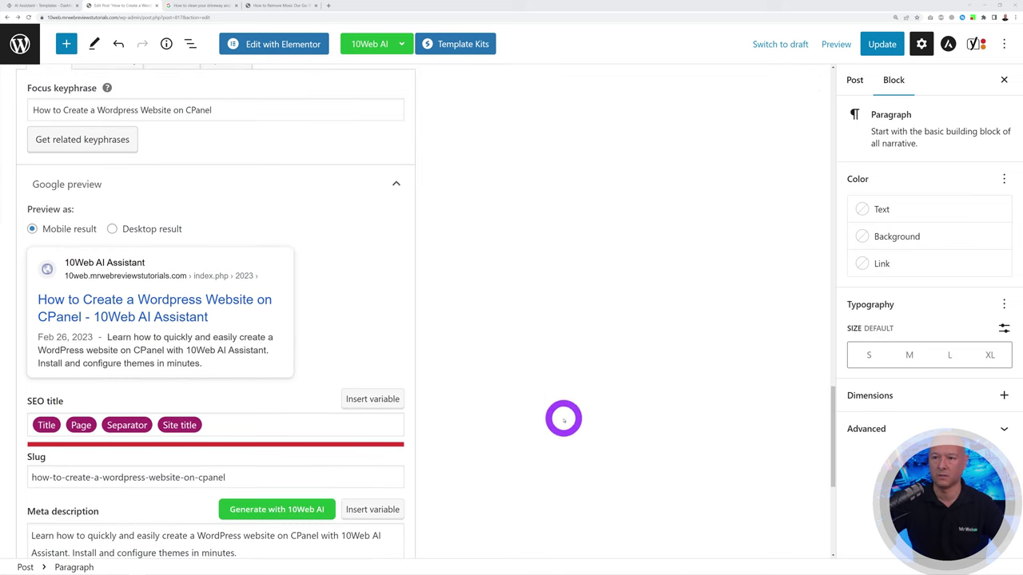
scroll(544, 368, "down", 3)
scroll(535, 360, "down", 1)
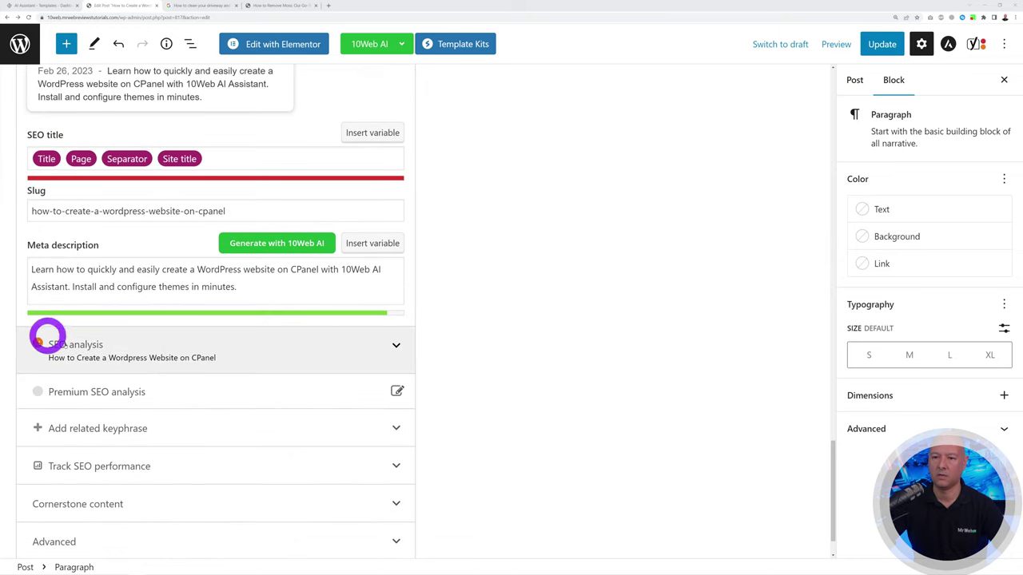
left_click(399, 347)
Use 10Web AI fixes to shorten the SEO title and add the exact keyphrase to it.
left_click(402, 294)
scroll(473, 363, "down", 4)
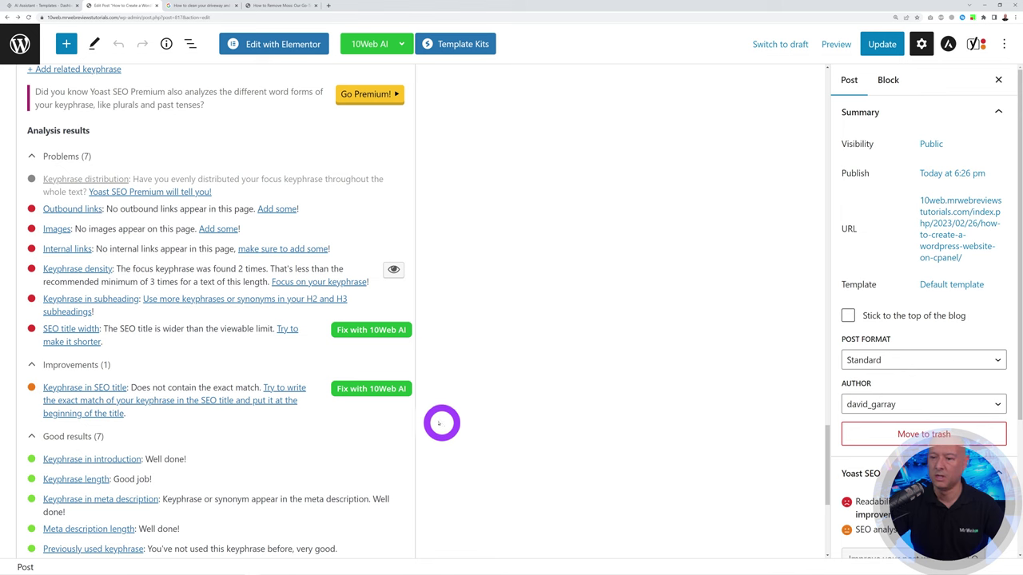
left_click(365, 326)
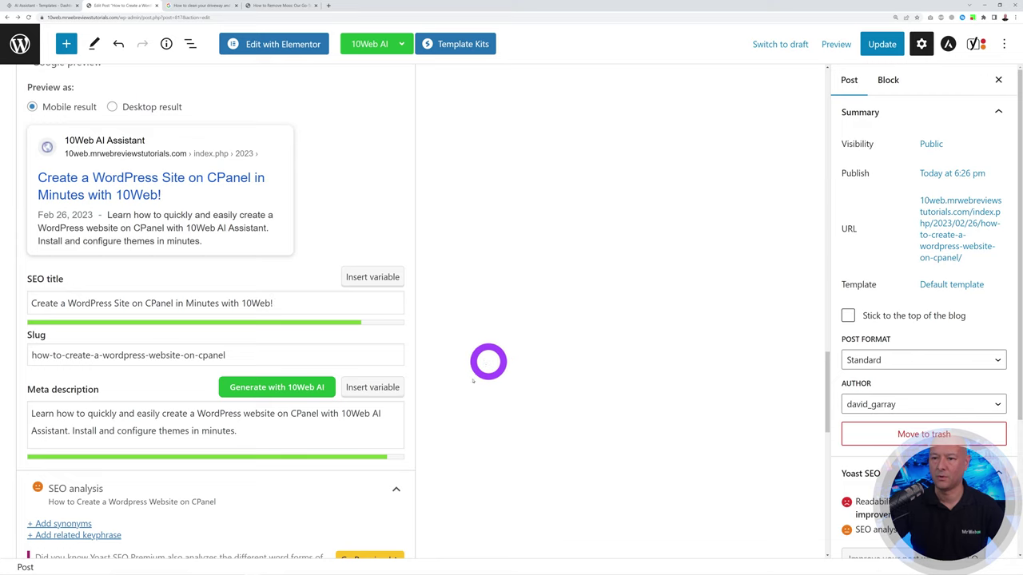
scroll(478, 381, "down", 5)
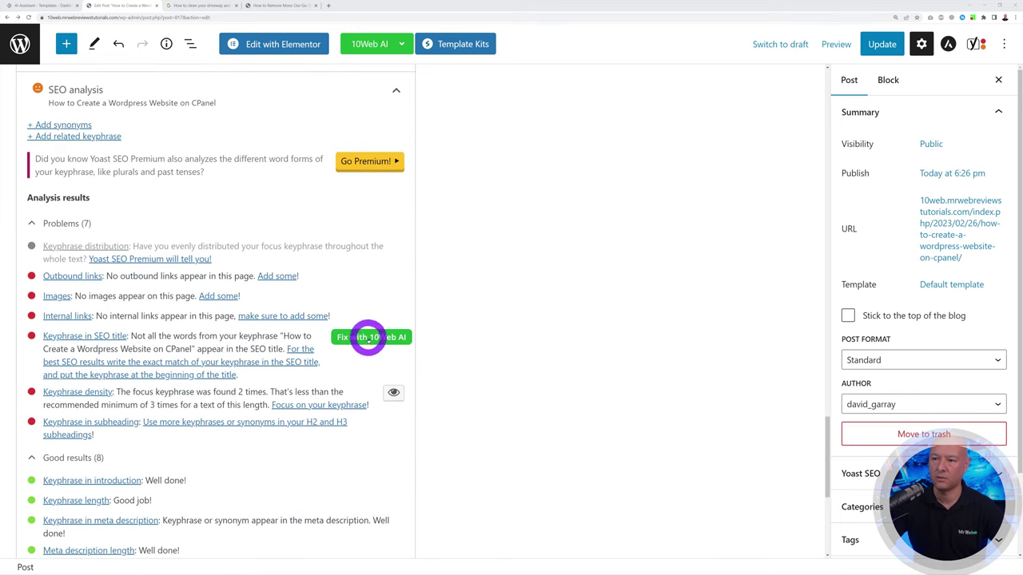
left_click(367, 338)
scroll(496, 408, "up", 5)
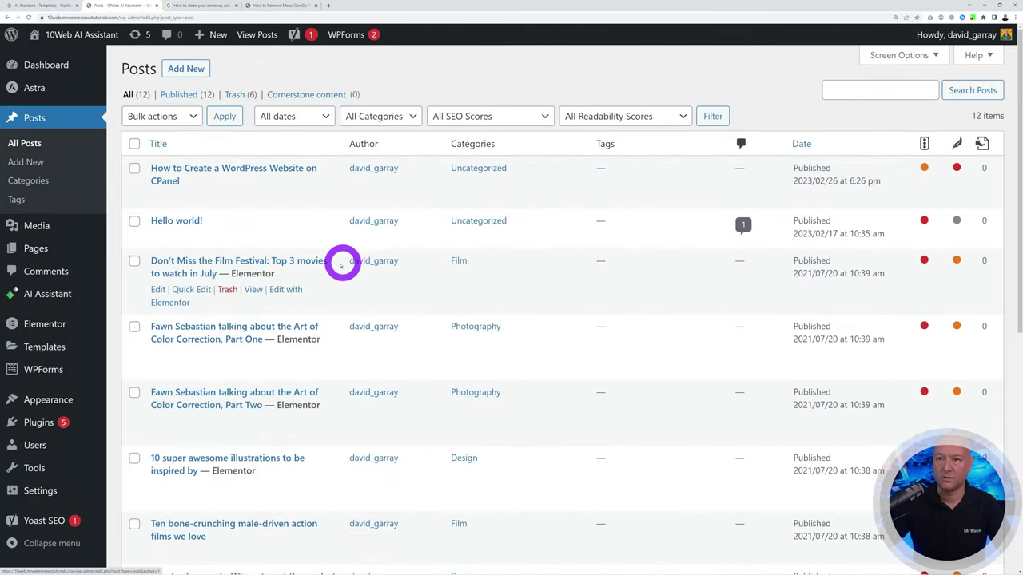
Start a new blank page from Pages and bring up its 10Web AI writing options.
left_click(36, 248)
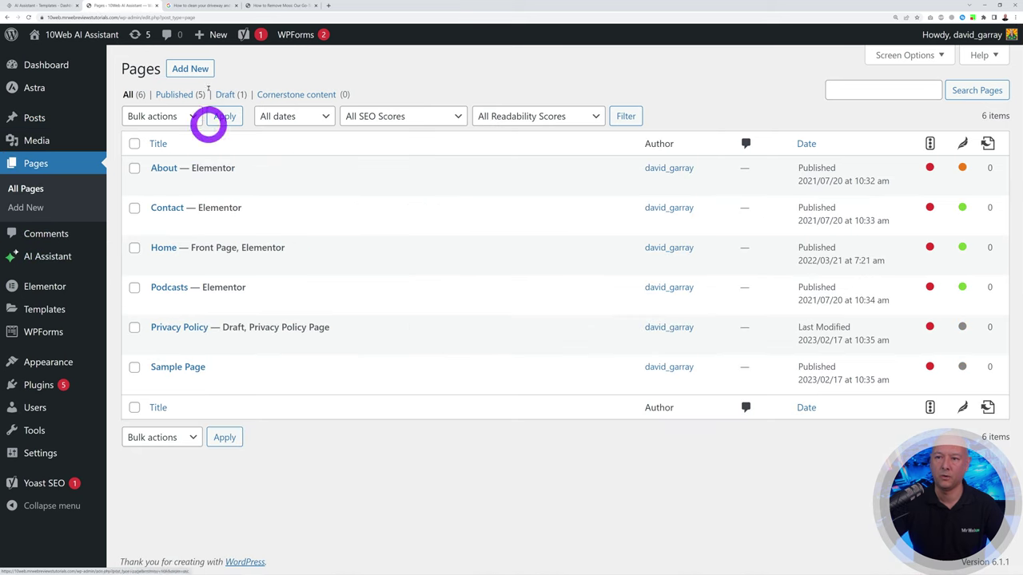
left_click(193, 69)
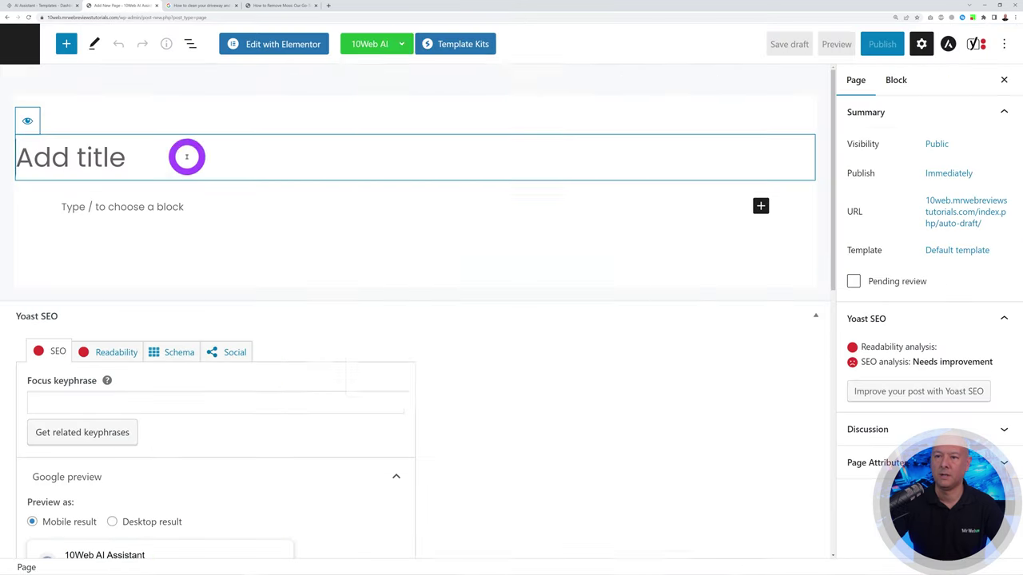
left_click(404, 46)
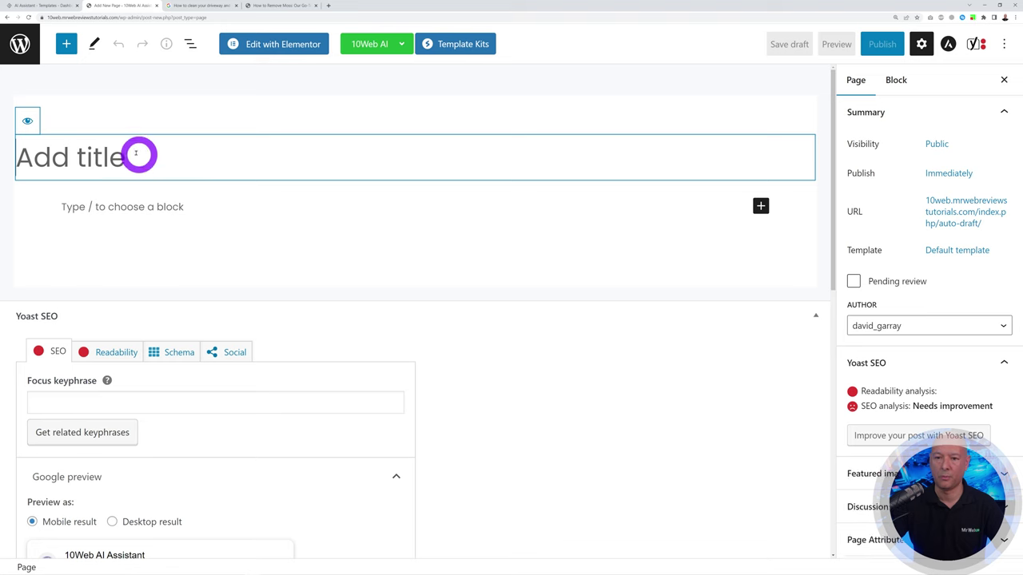
scroll(458, 346, "down", 3)
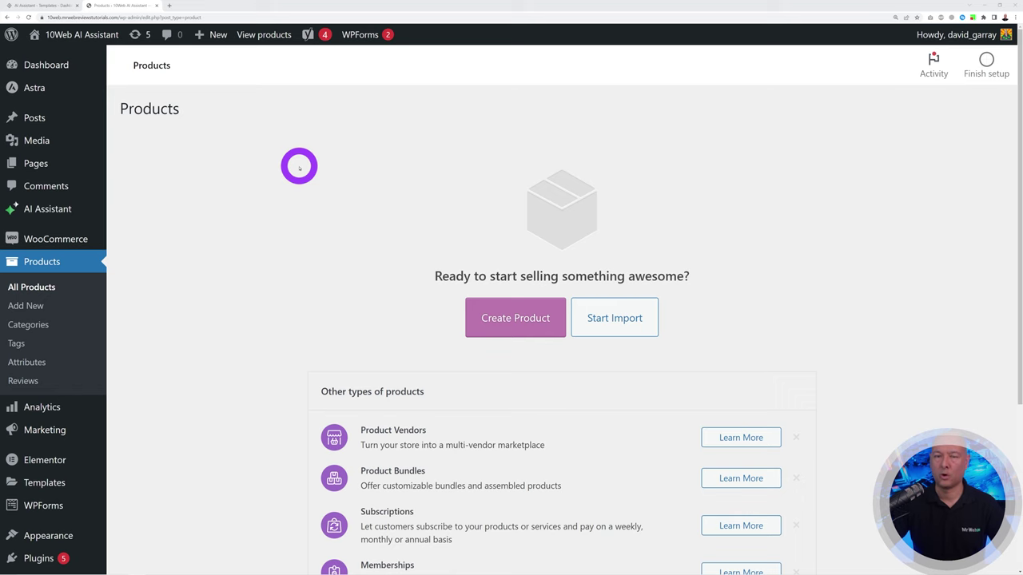
Create a new WooCommerce product, dismiss the tour popup, and check the 10Web AI description options.
left_click(507, 326)
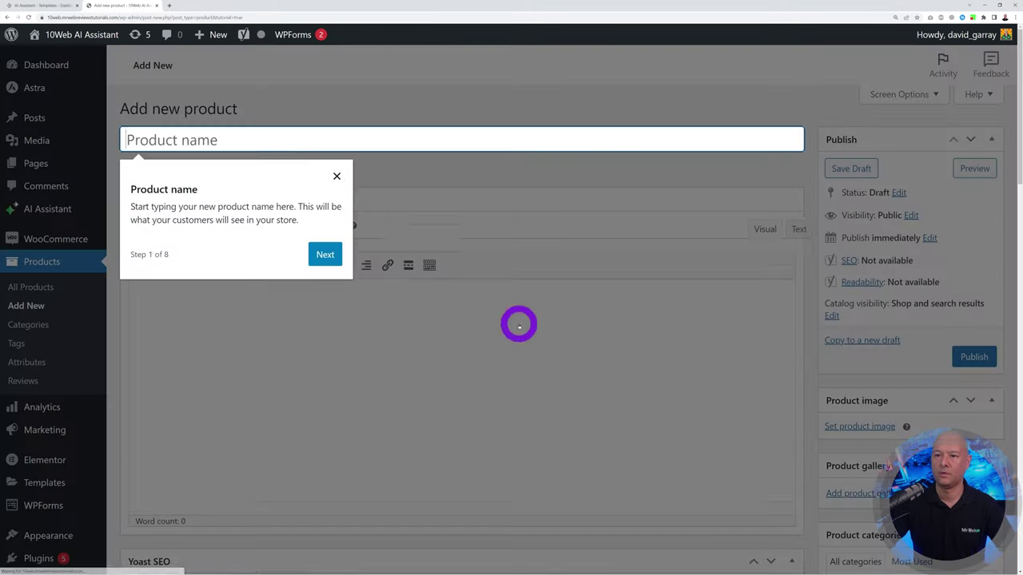
left_click(337, 176)
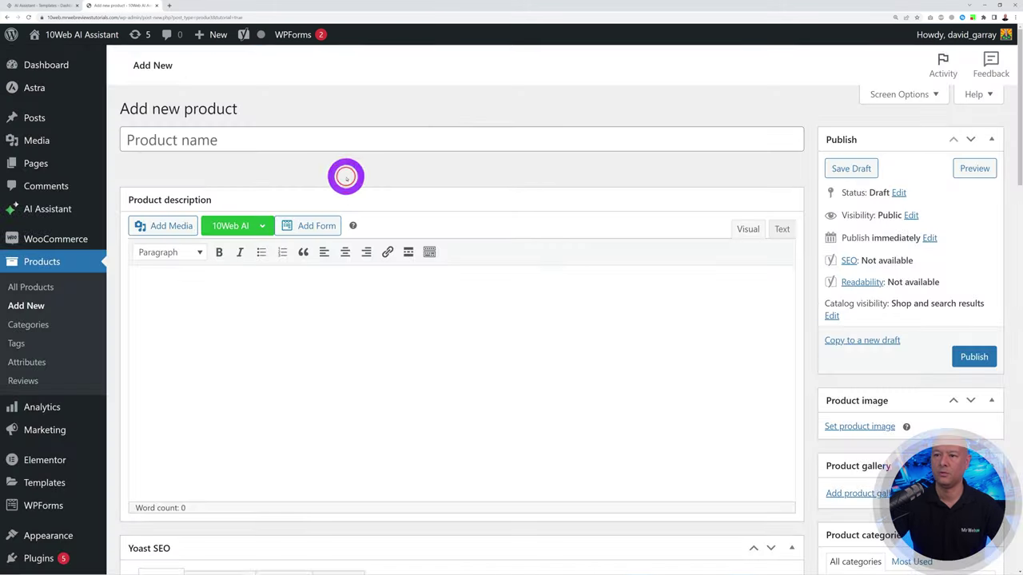
left_click(259, 227)
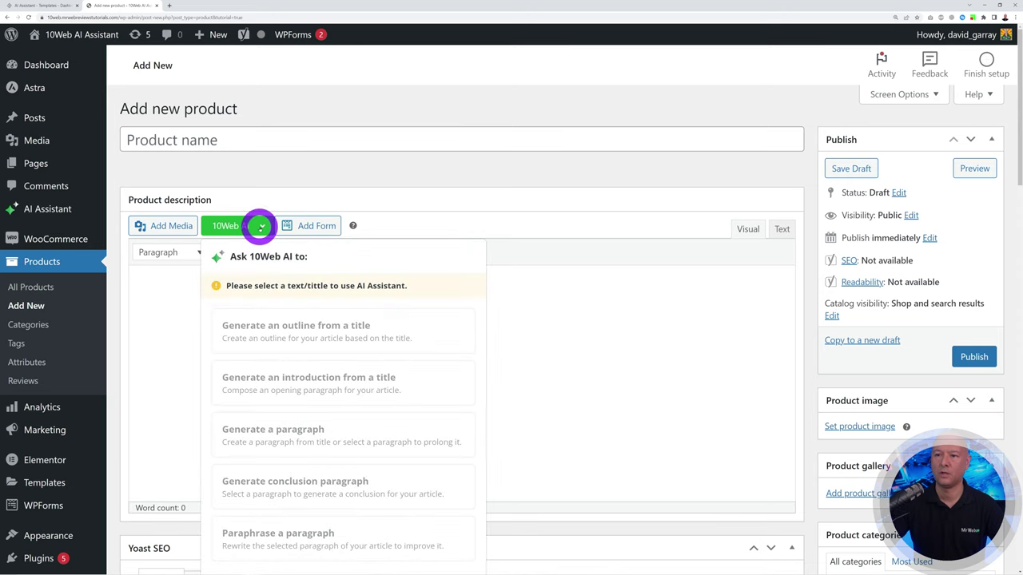
left_click(577, 407)
scroll(577, 408, "down", 5)
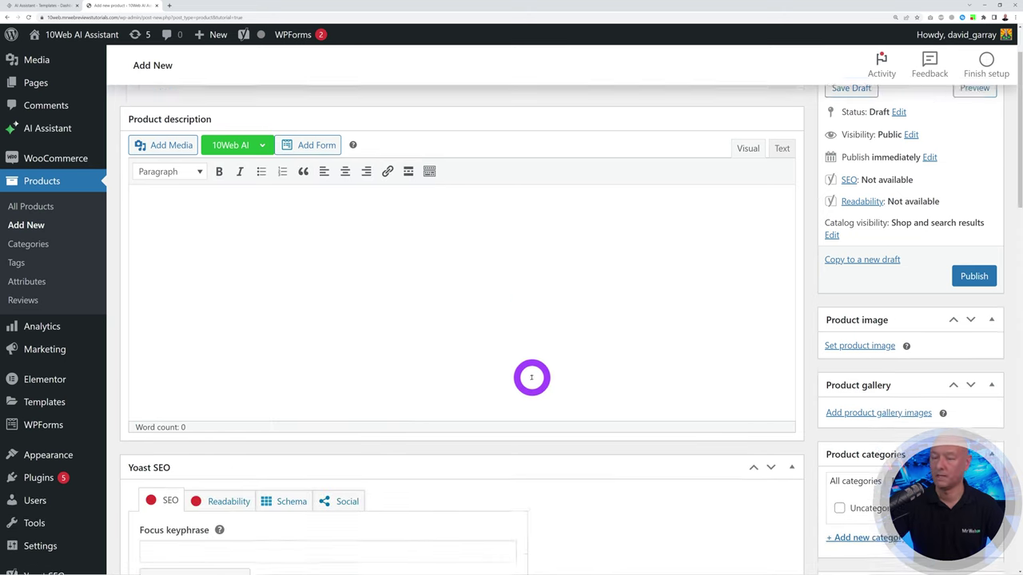